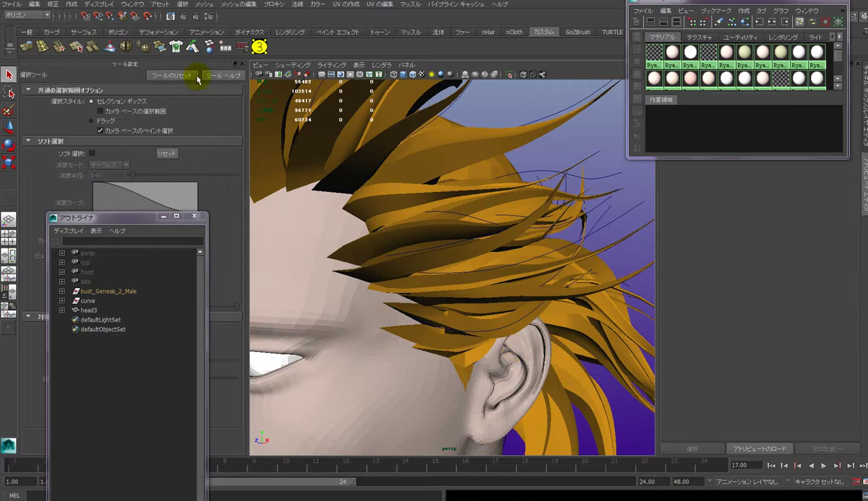
Turn on Wireframe on Shaded, move closer to the hair, and select a hair face in Face mode
click(286, 66)
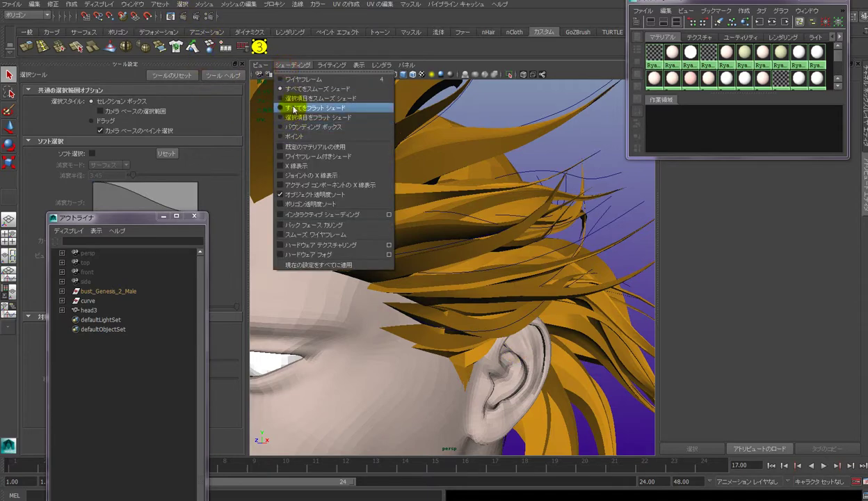
click(289, 156)
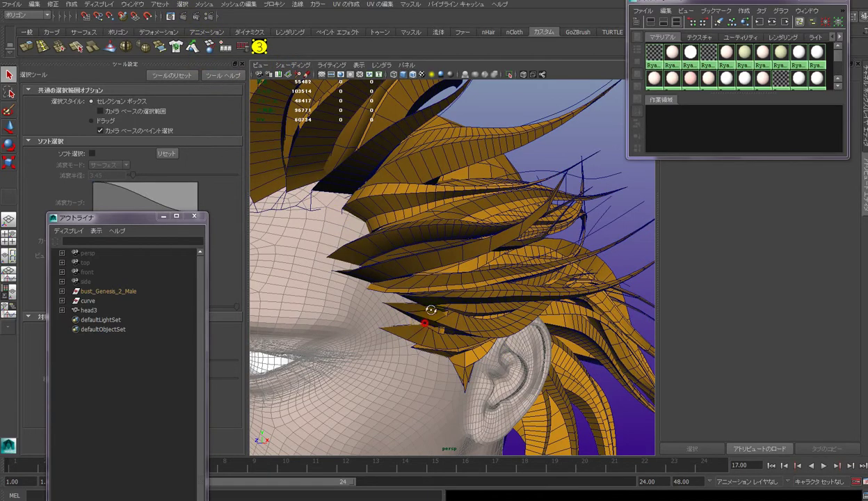
mouse_move(425, 310)
alt+mouse_down()
mouse_move(436, 282)
mouse_move(442, 304)
mouse_move(396, 275)
alt+mouse_up()
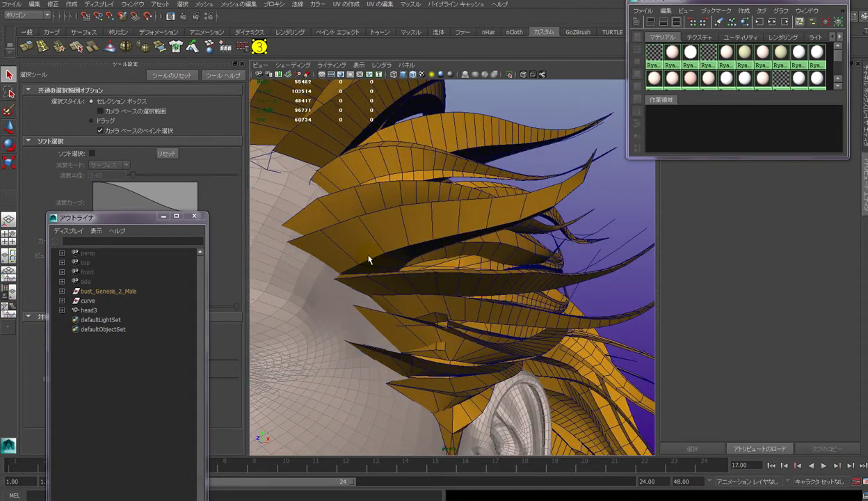
right_drag(368, 259, 367, 267)
click(333, 256)
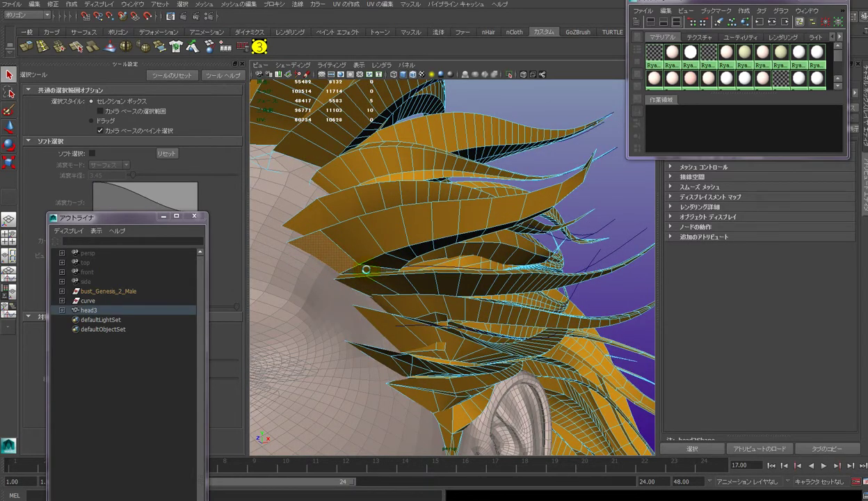
Delete the selected hair faces, then select and delete five more faces lower on the hair
key(Delete)
click(306, 217)
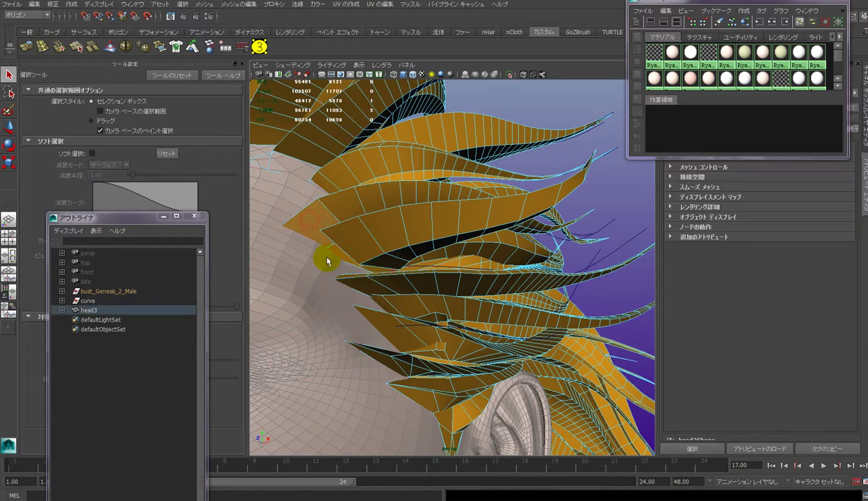
click(333, 248)
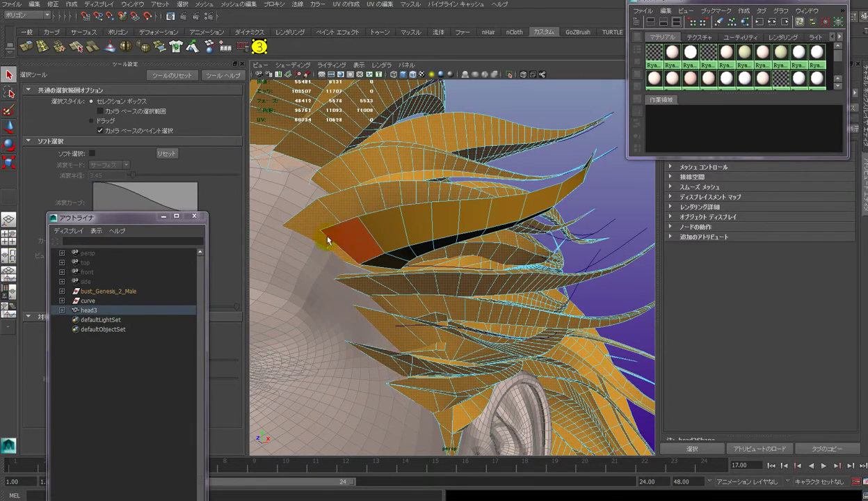
click(321, 245)
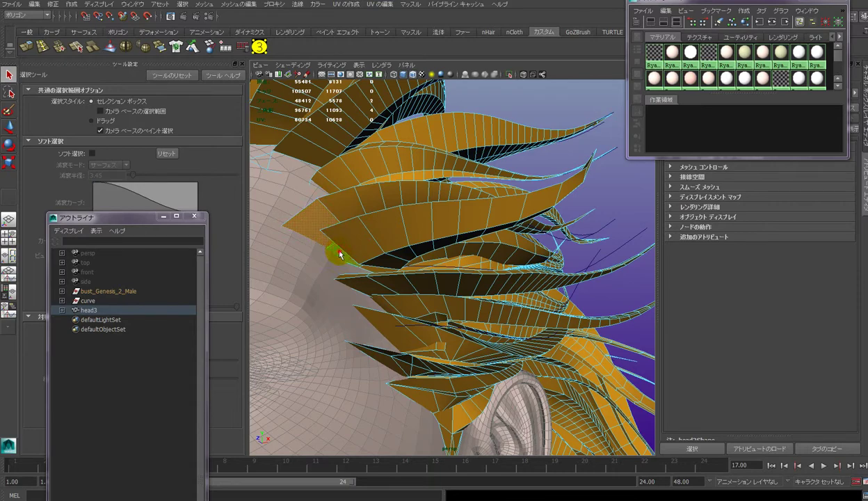
click(340, 255)
alt+drag(340, 255, 373, 271)
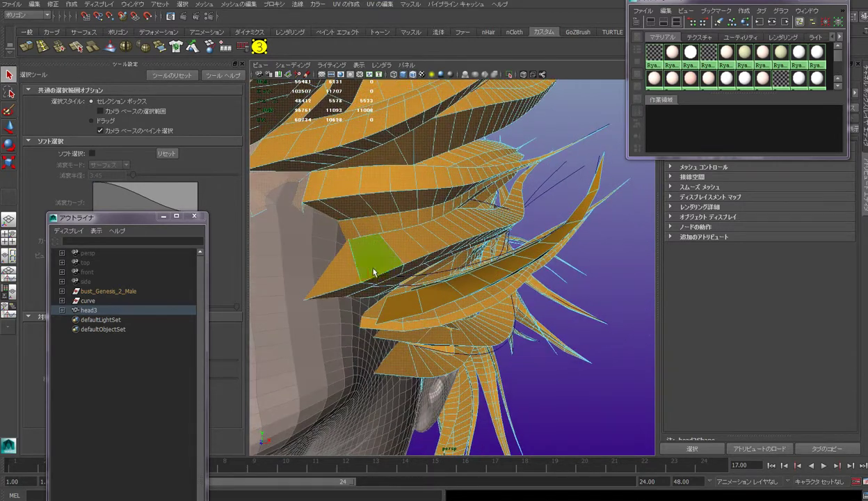
click(372, 271)
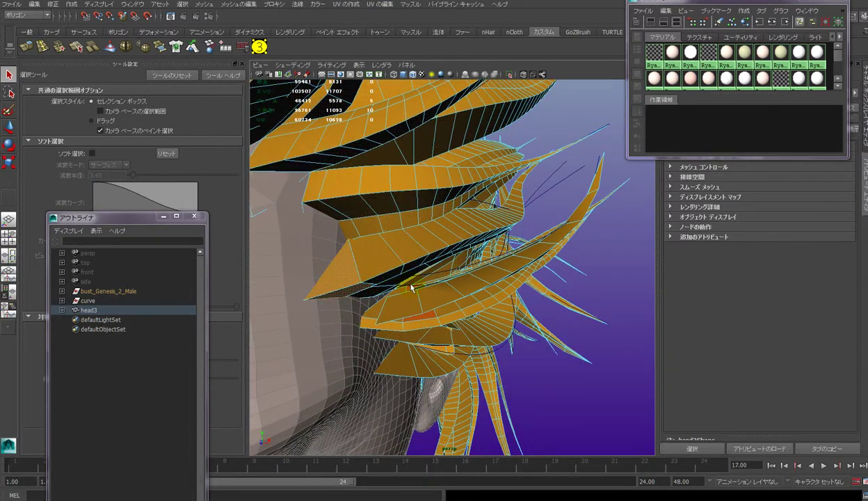
alt+drag(410, 287, 409, 256)
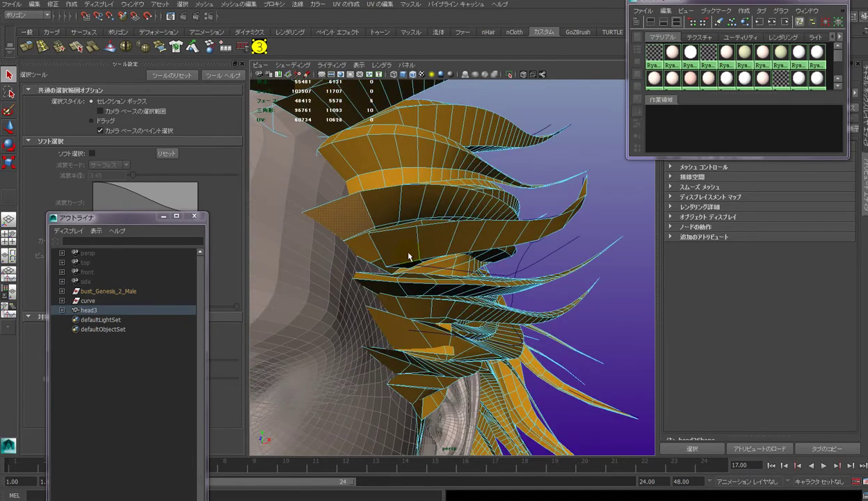
key(Delete)
Undo the wrong deletion, then select and delete a whole strip of faces instead
mouse_move(406, 254)
alt+mouse_down()
mouse_move(369, 272)
mouse_move(380, 268)
alt+mouse_up()
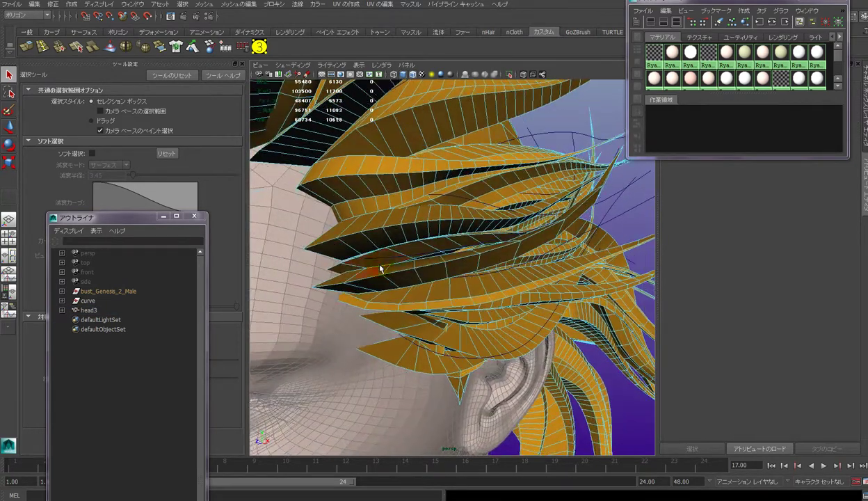
key(ctrl+z)
alt+drag(395, 298, 418, 265)
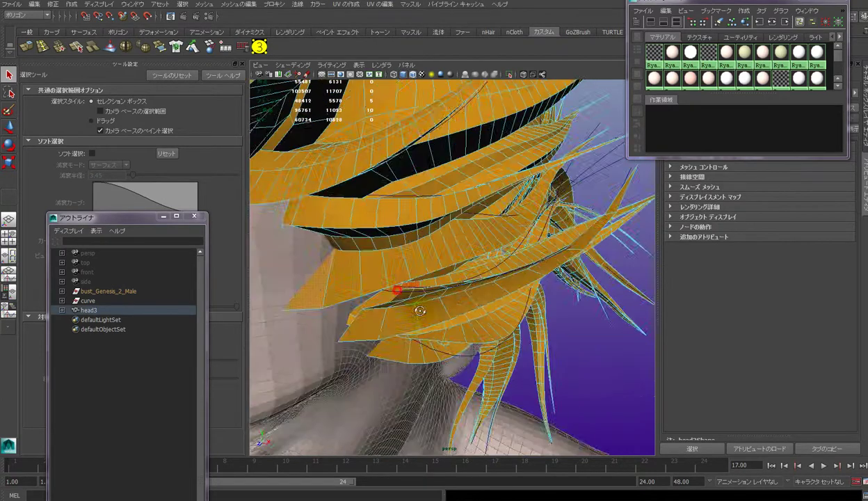
double_click(418, 233)
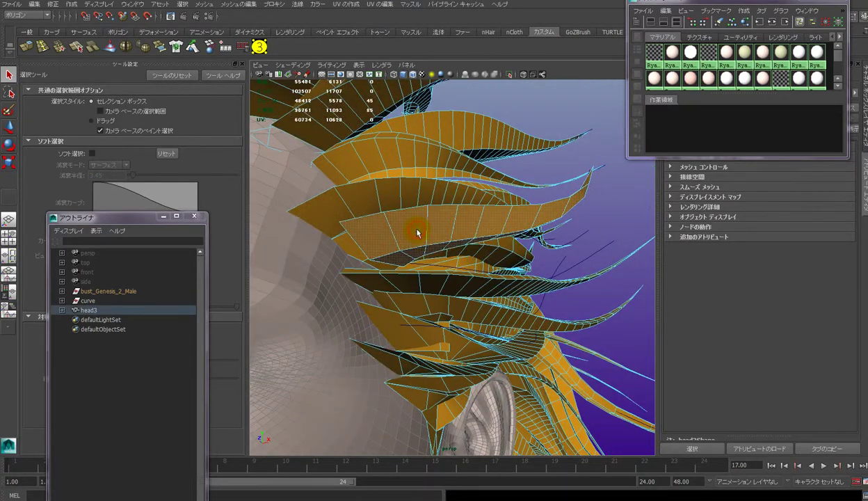
key(Delete)
alt+drag(417, 236, 375, 264)
click(359, 270)
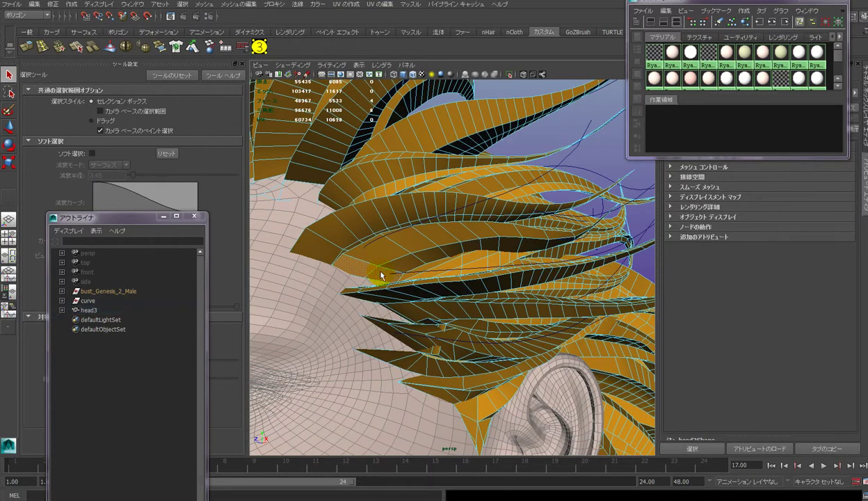
Delete the selected faces above the ear and select another face loop along a strand
key(Delete)
right_drag(405, 251, 408, 268)
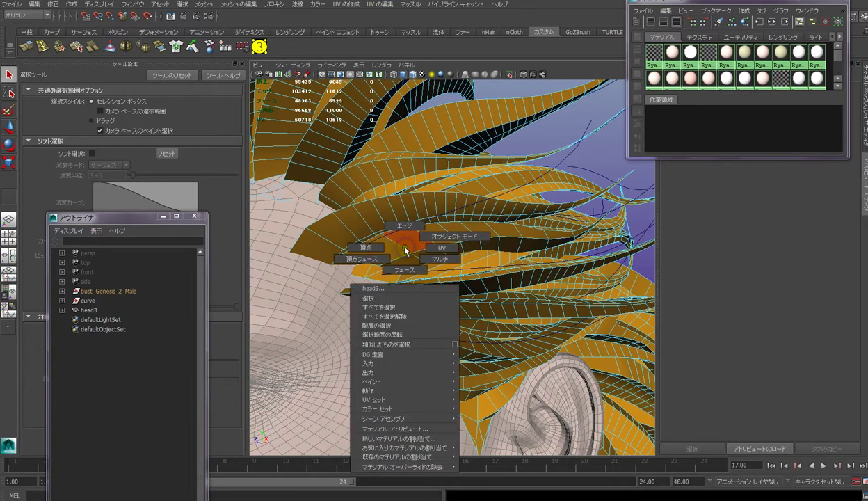
double_click(412, 256)
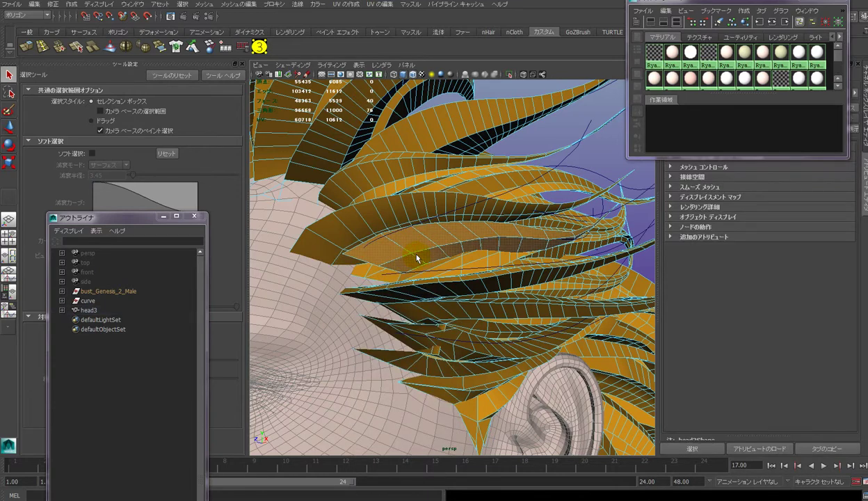
mouse_move(416, 258)
alt+mouse_down()
mouse_move(402, 273)
mouse_move(489, 207)
mouse_move(488, 193)
mouse_move(455, 194)
alt+mouse_up()
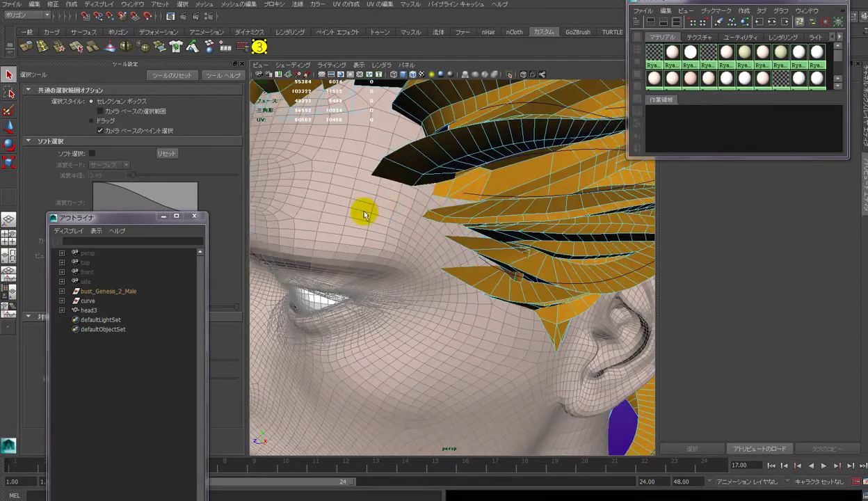
Zoom in on the forehead hair spikes and select one face at a spike tip
scroll(426, 217, up, 3)
scroll(436, 202, up, 2)
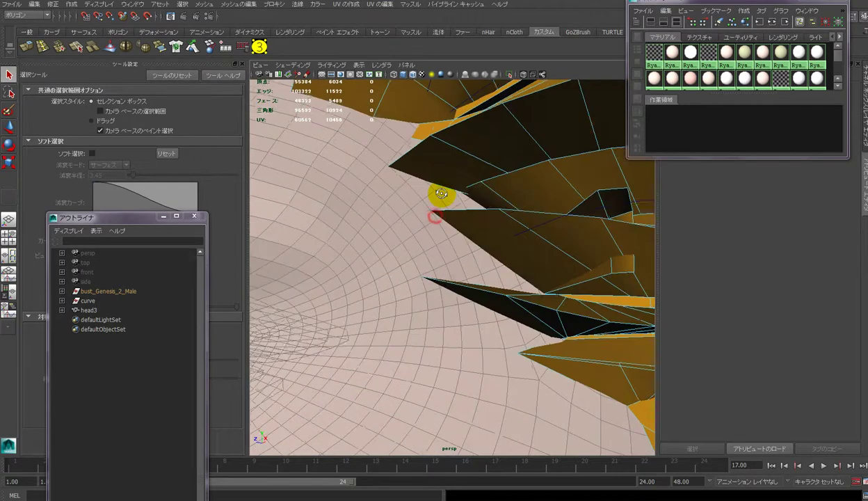
mouse_move(436, 201)
alt+mouse_down()
mouse_move(447, 201)
mouse_move(467, 273)
mouse_move(439, 248)
mouse_move(412, 246)
mouse_move(422, 238)
alt+mouse_up()
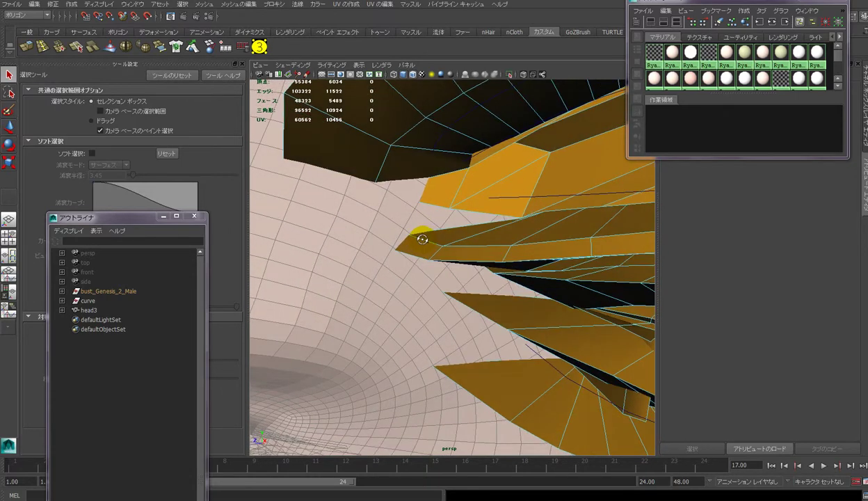
click(440, 198)
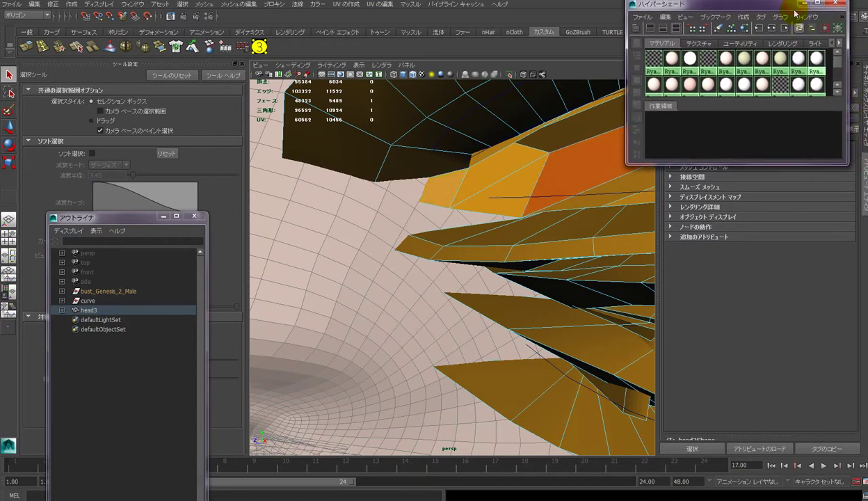
Close the material editor, save the scene as Ryanha5.0001.mb, and activate Quad Draw in Modeling Toolkit
click(846, 72)
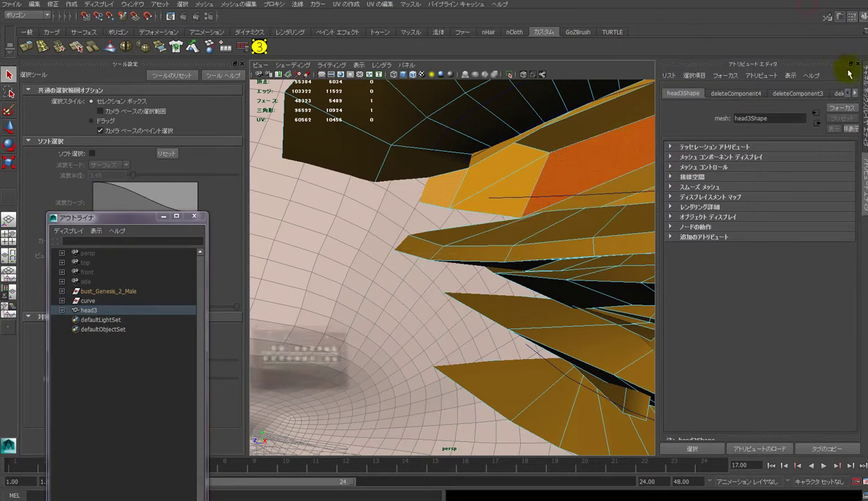
click(826, 19)
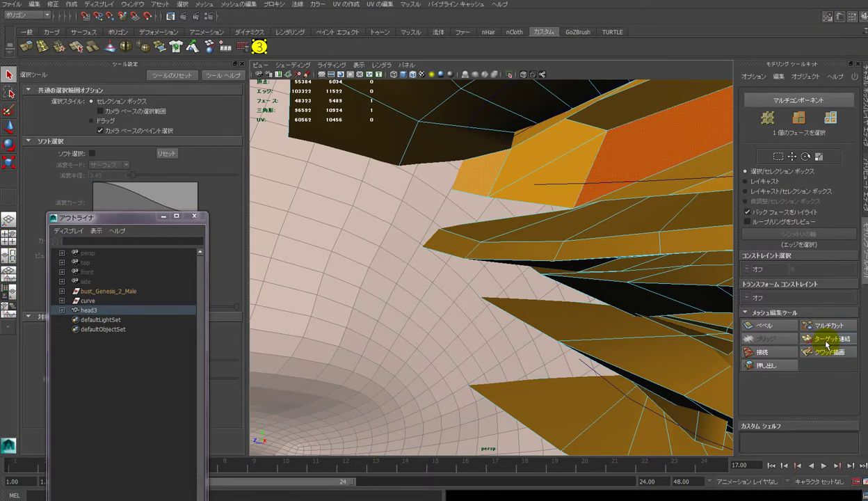
key(ctrl+s)
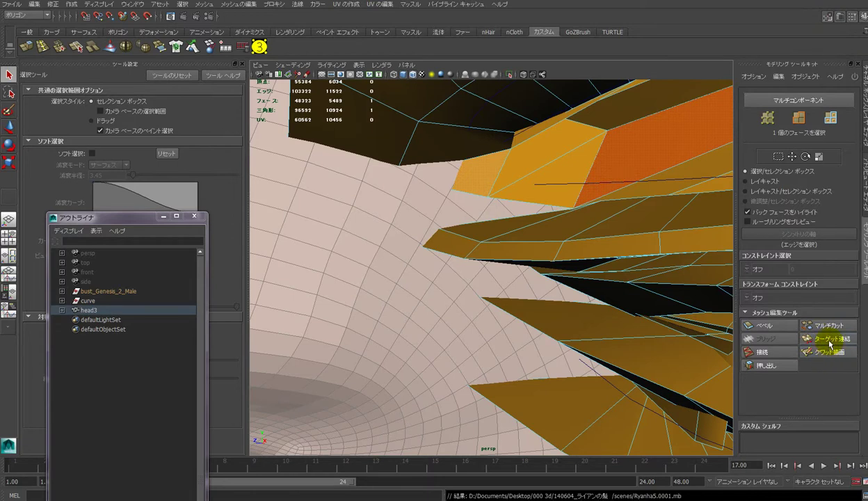
click(825, 353)
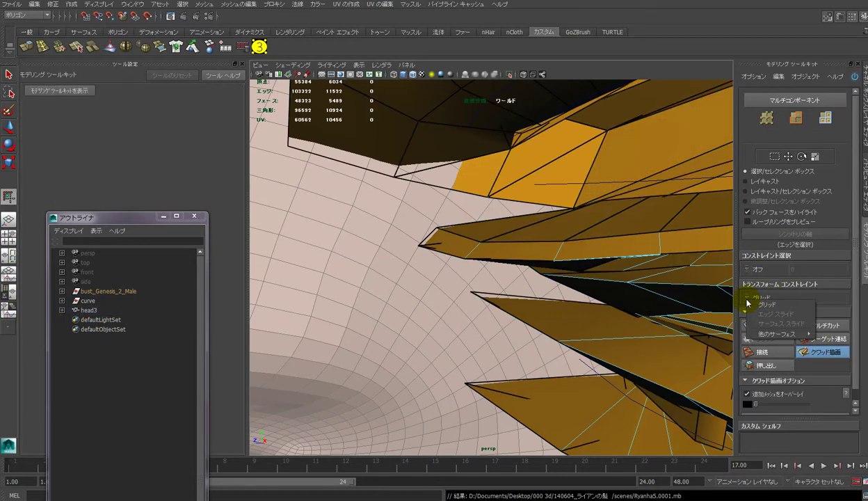
Select Ryan:polySurface1 in the Outliner and set Quad Draw's Transform Constraint to polySurface2
click(747, 299)
mouse_move(777, 334)
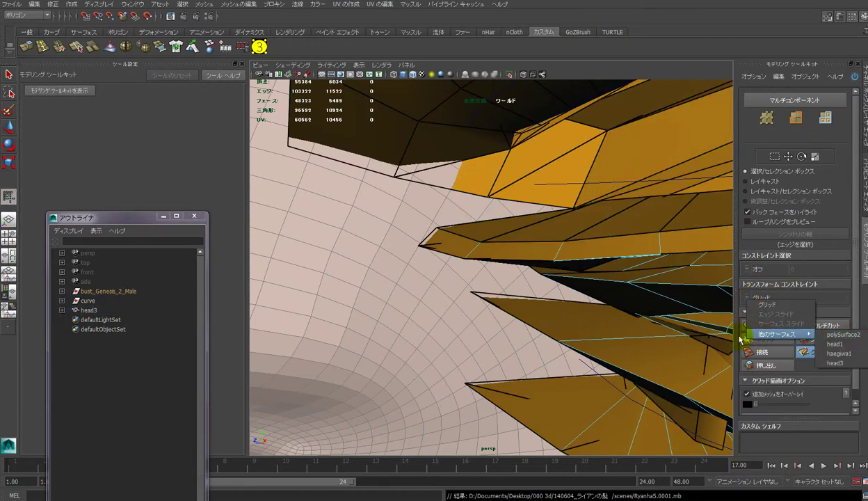
click(742, 300)
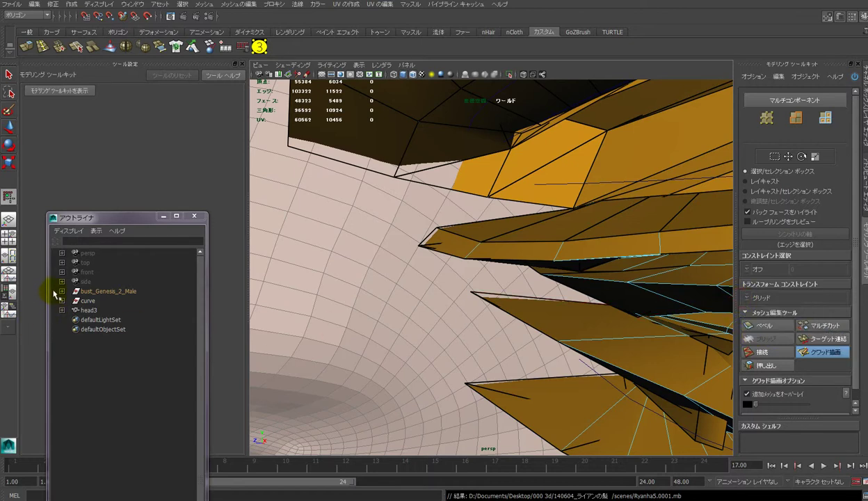
click(62, 291)
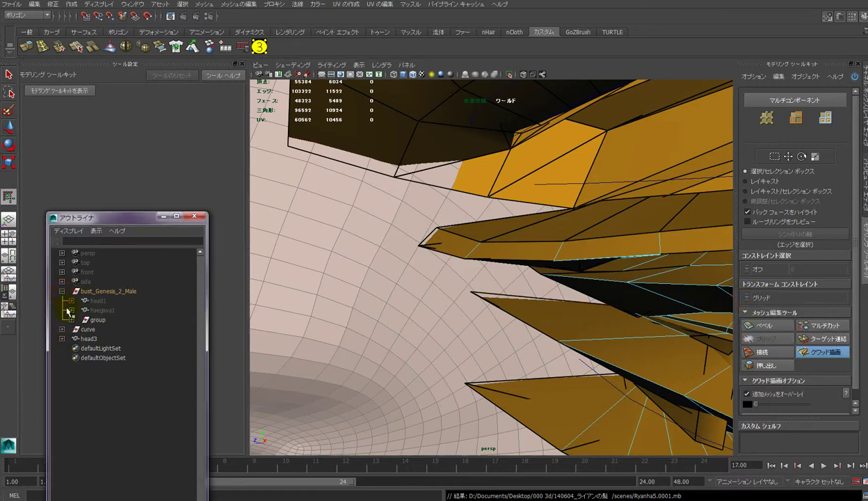
click(71, 319)
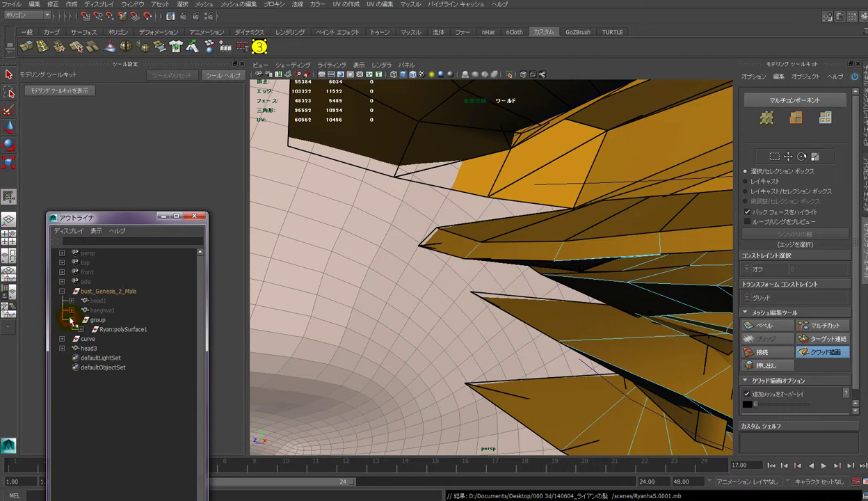
click(121, 330)
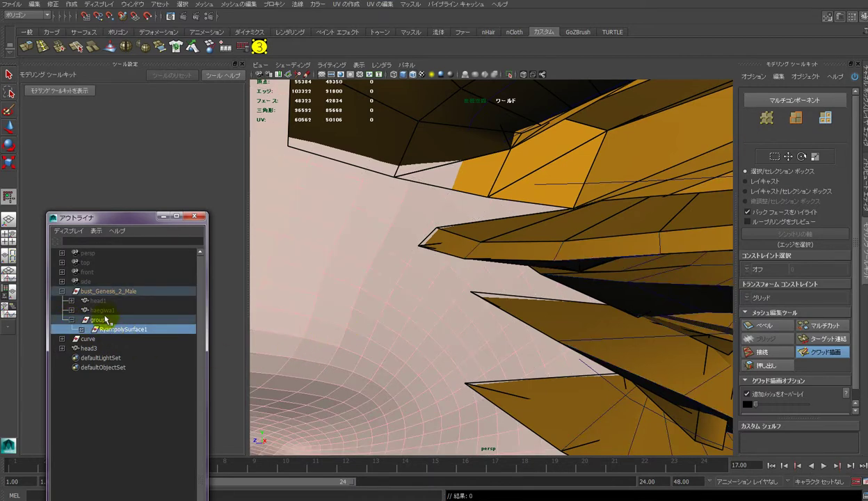
click(106, 319)
click(98, 301)
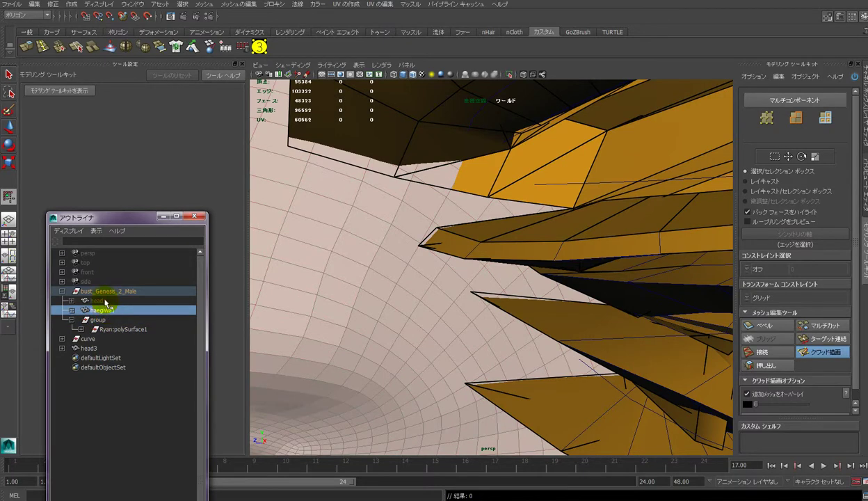
click(110, 328)
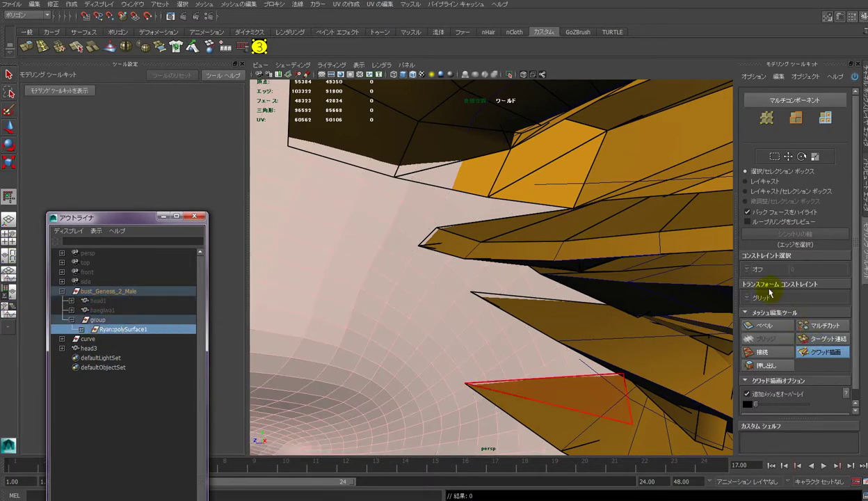
click(746, 298)
mouse_move(778, 333)
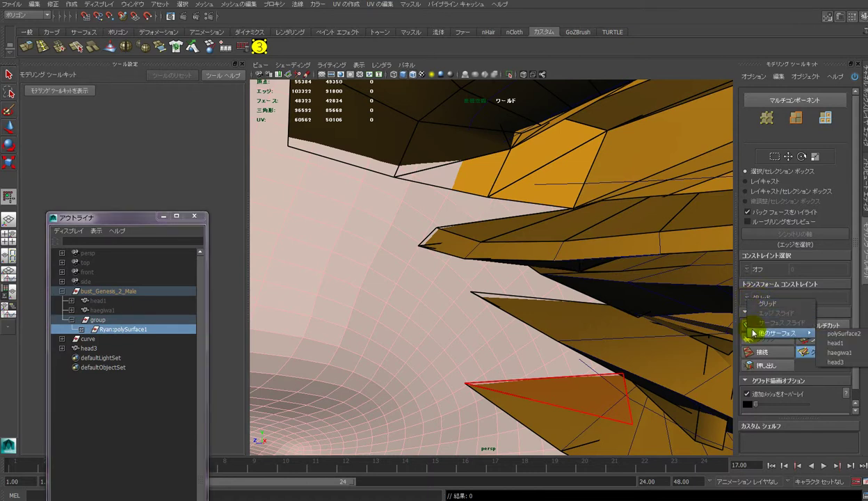
click(841, 333)
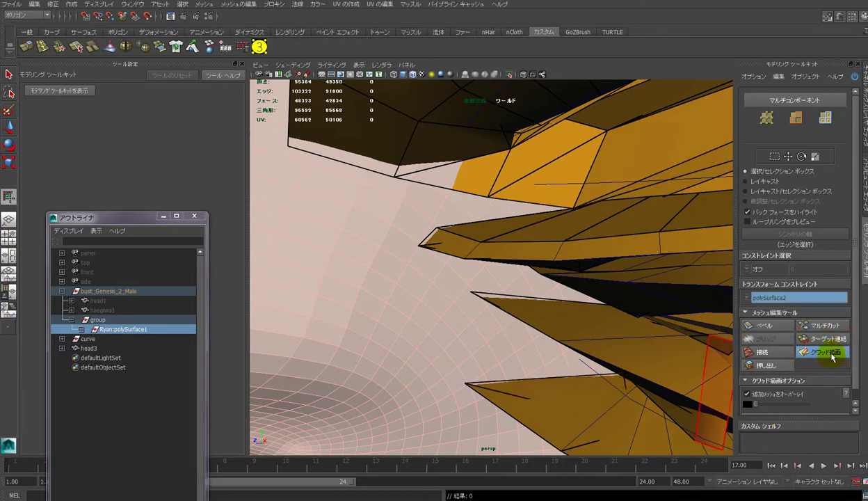
Zoom into the gap and place two vertices to create the first triangle face
scroll(460, 298, down, 2)
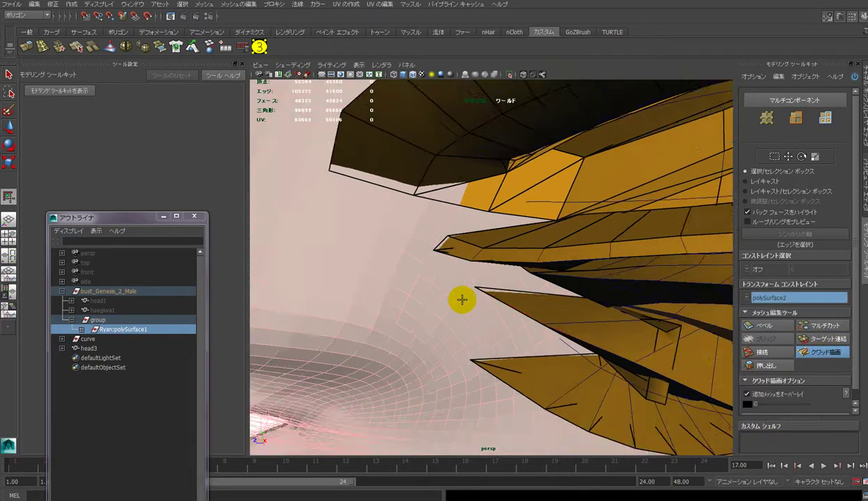
scroll(459, 302, down, 2)
scroll(459, 309, down, 3)
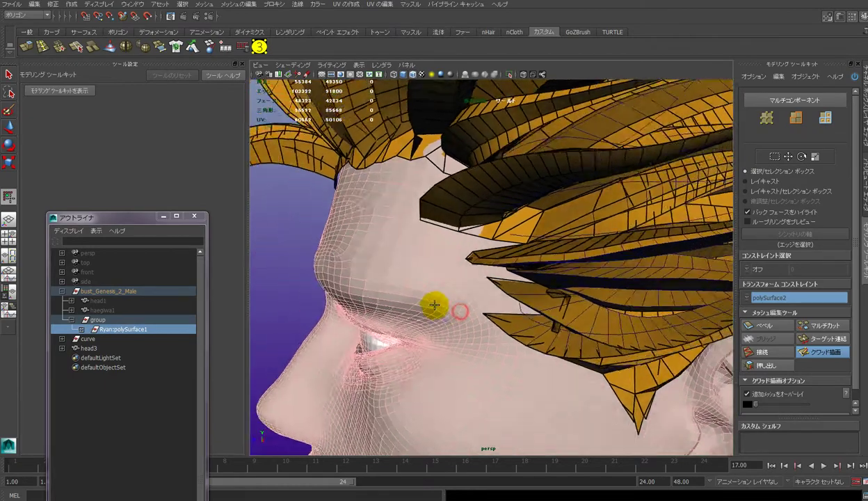
scroll(433, 304, up, 3)
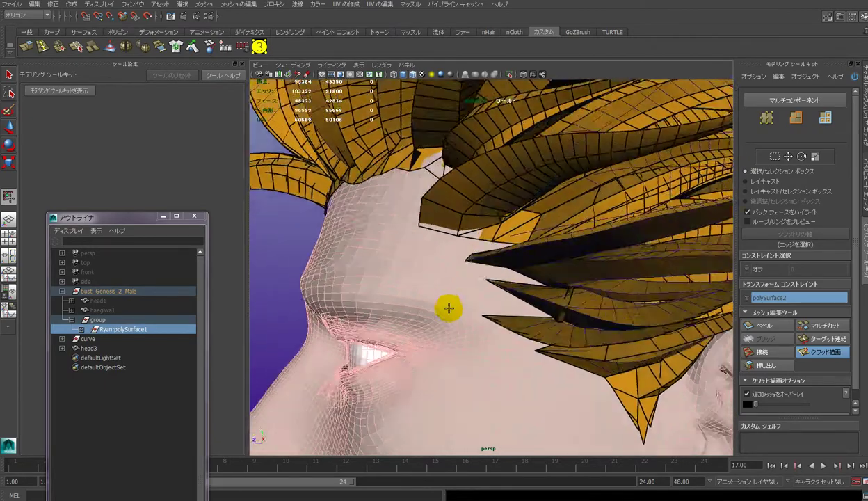
scroll(449, 306, up, 2)
scroll(453, 313, up, 1)
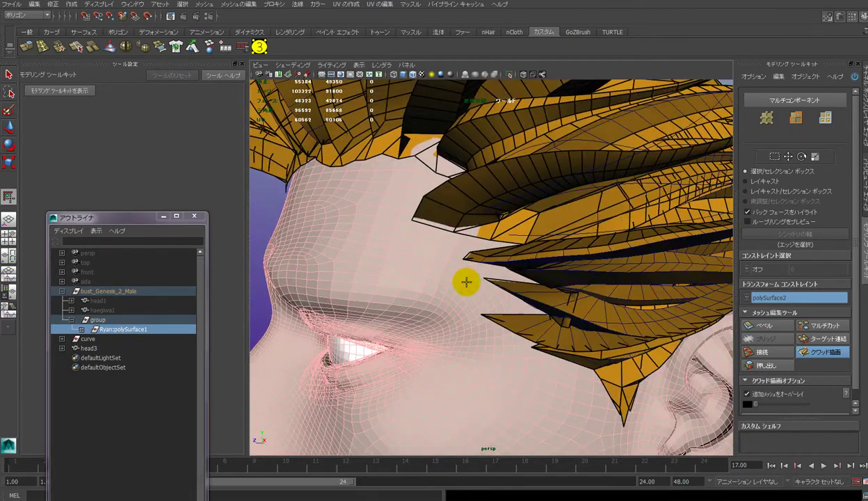
scroll(458, 274, up, 3)
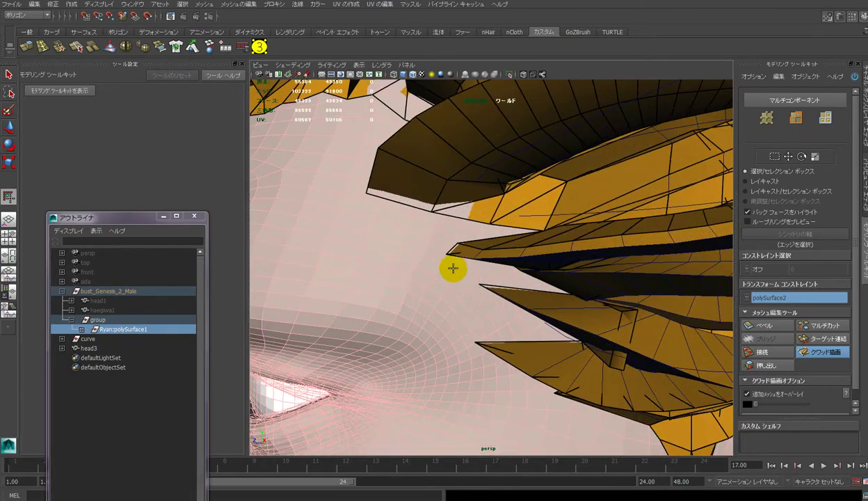
scroll(466, 299, down, 1)
scroll(476, 316, up, 2)
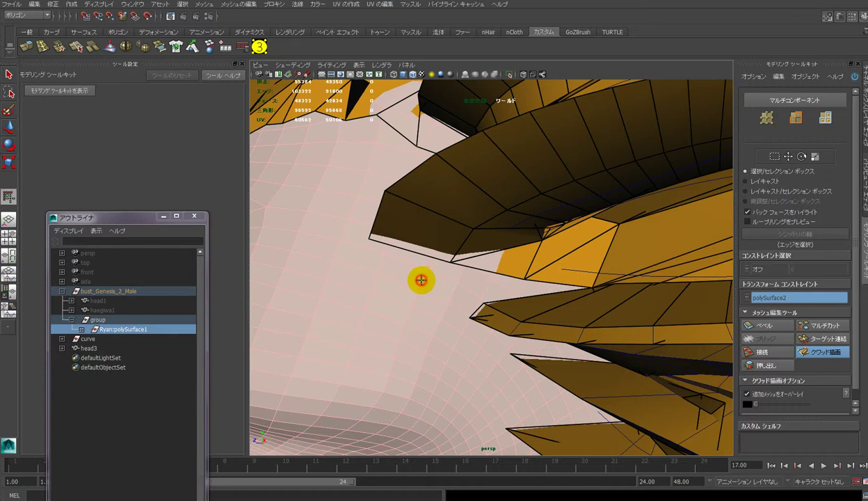
click(420, 279)
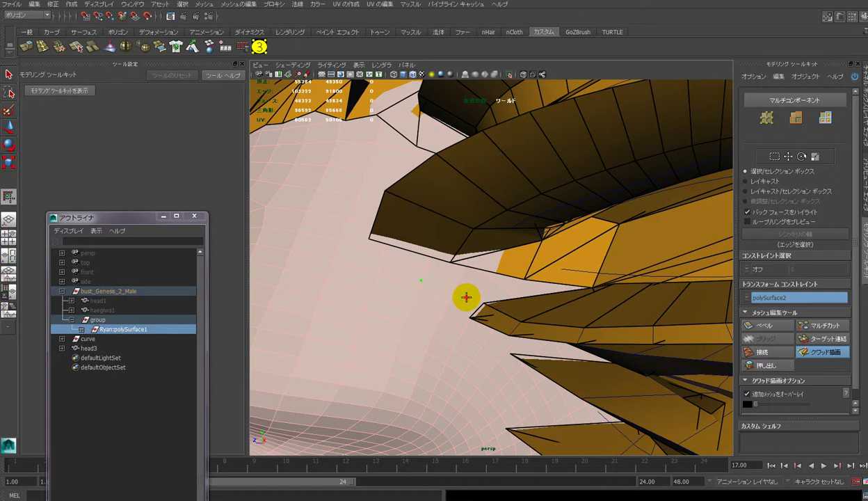
click(466, 298)
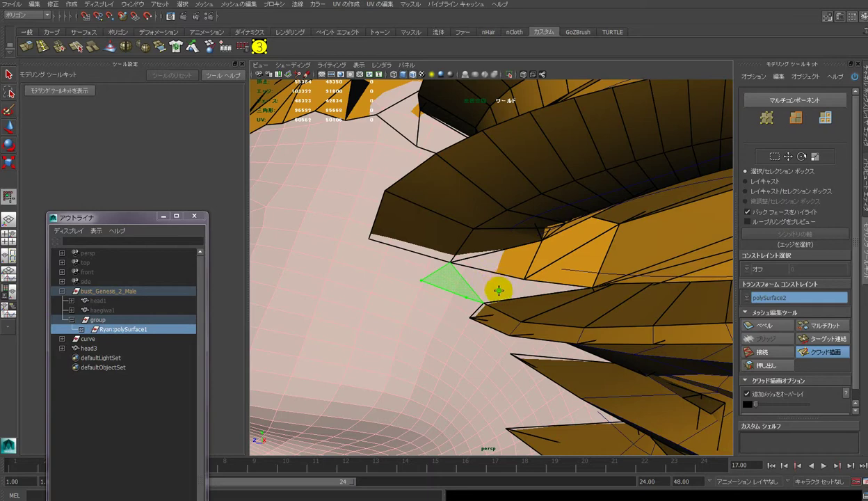
shift+click(499, 290)
Add a second triangle filling the gap, then leave Quad Draw via Multi-Component
scroll(511, 285, up, 3)
scroll(515, 292, up, 1)
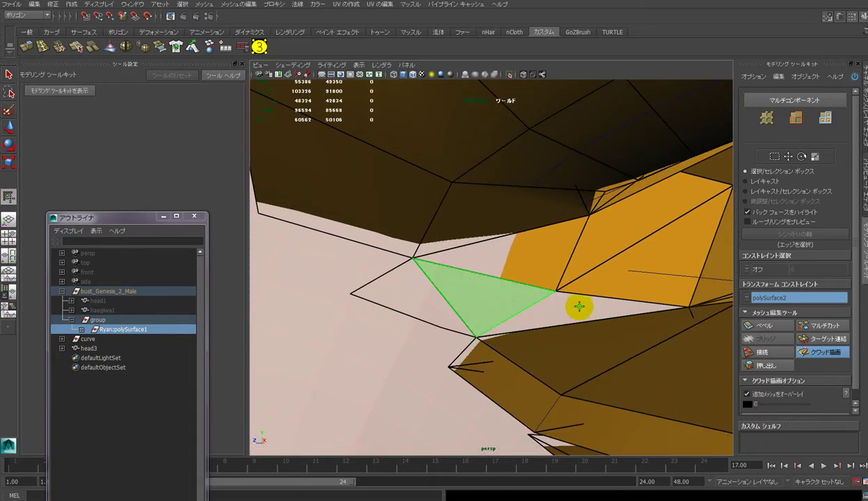
scroll(556, 313, up, 2)
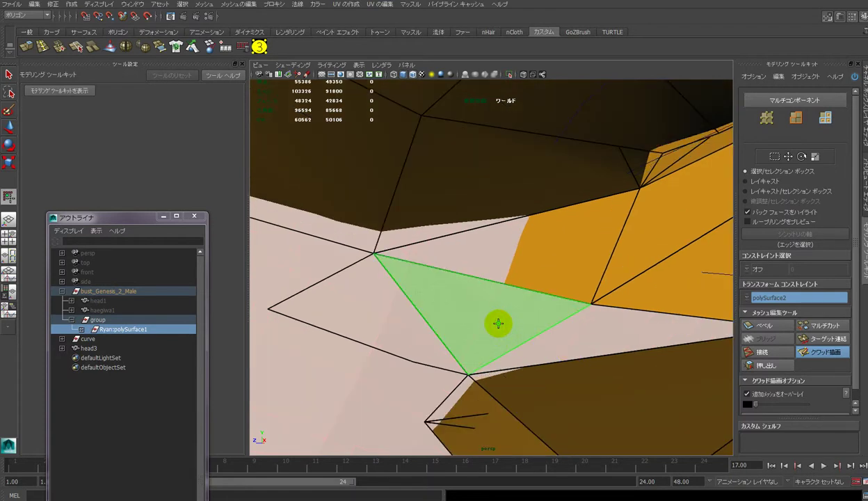
shift+click(498, 323)
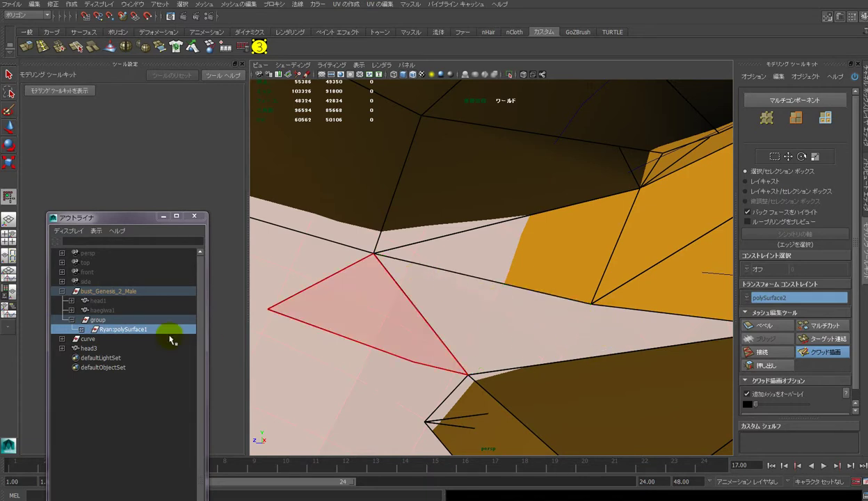
click(823, 352)
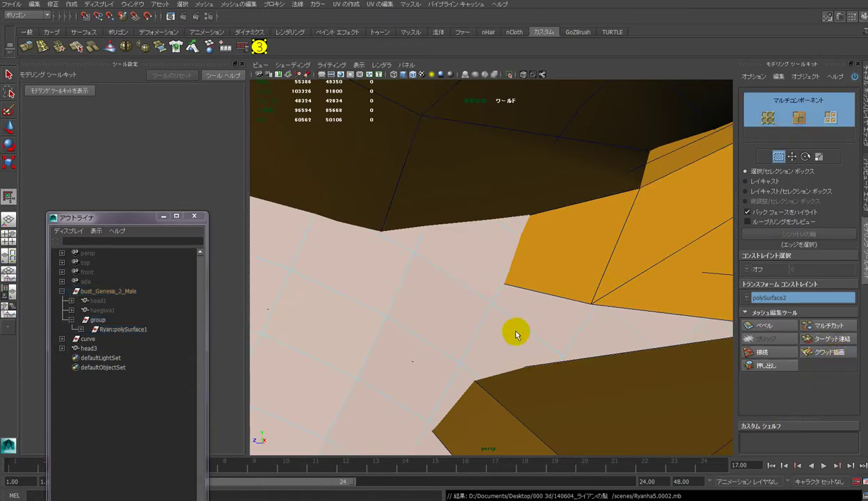
scroll(505, 327, down, 3)
scroll(503, 325, down, 3)
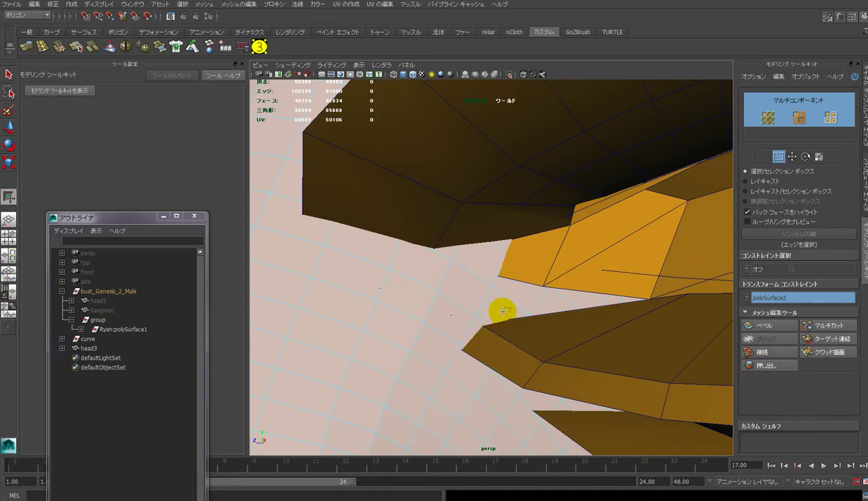
scroll(526, 302, down, 3)
scroll(486, 296, up, 3)
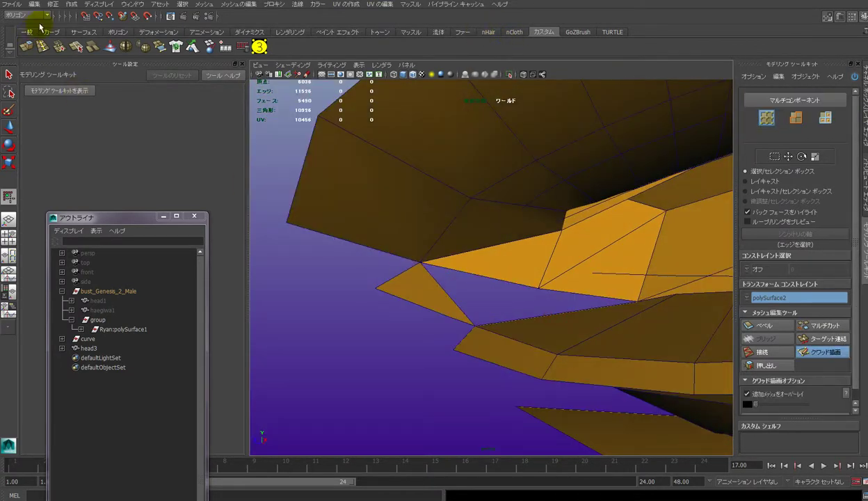
Merge the new triangle's corner vertex onto the hair strip's vertex
click(26, 46)
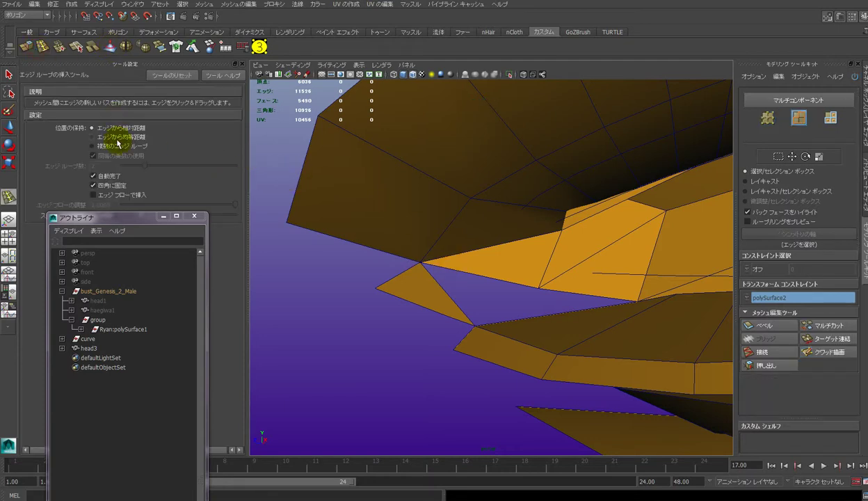
click(59, 47)
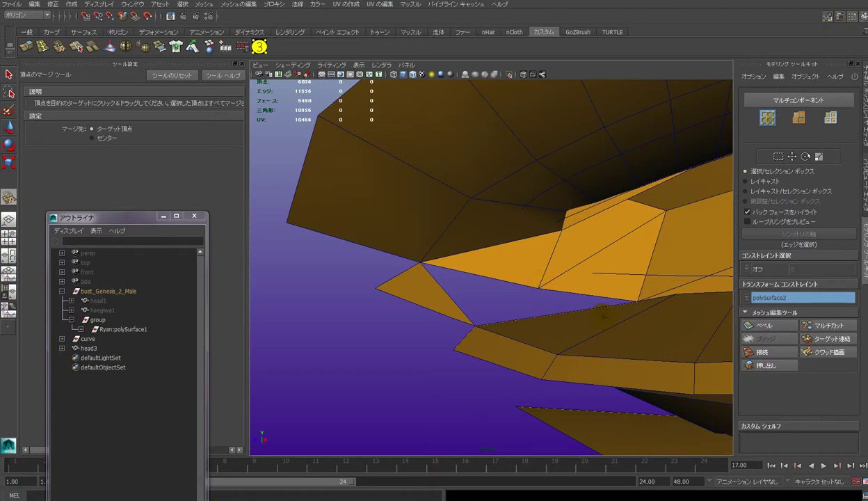
right_drag(541, 284, 502, 276)
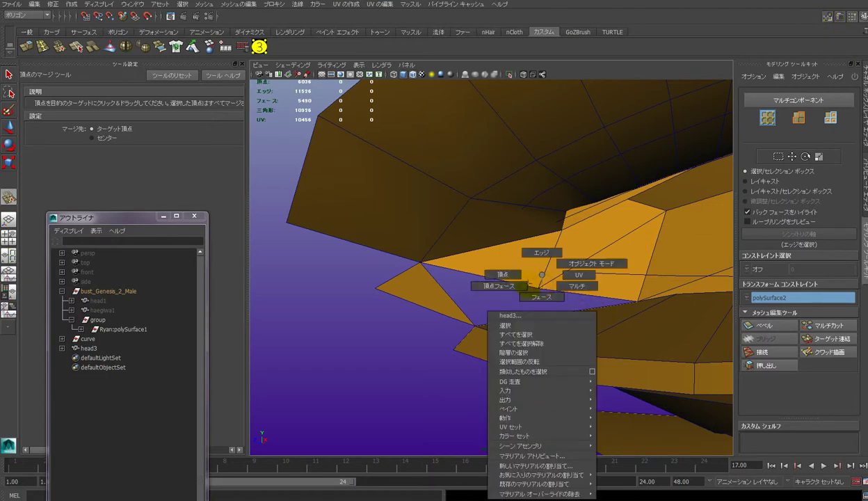
drag(540, 288, 524, 329)
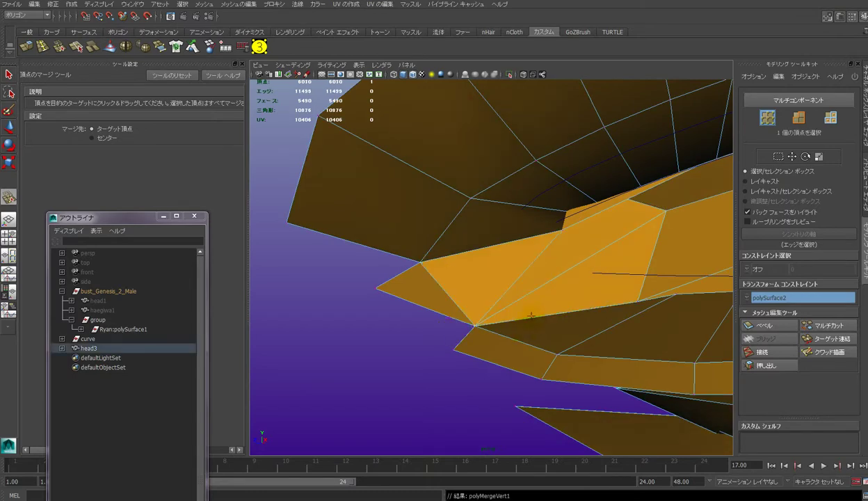
mouse_move(530, 315)
alt+mouse_down()
mouse_move(536, 320)
mouse_move(511, 297)
mouse_move(513, 304)
mouse_move(494, 301)
mouse_move(480, 313)
mouse_move(558, 272)
mouse_move(527, 281)
mouse_move(553, 303)
mouse_move(555, 292)
alt+mouse_up()
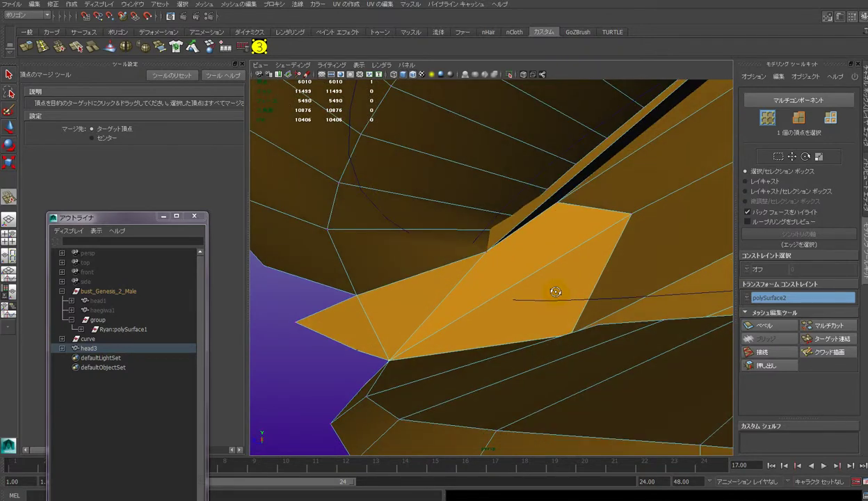
Try splitting the strip faces with new Split Polygon edges; Maya rejects them as non-manifold
click(77, 46)
click(490, 252)
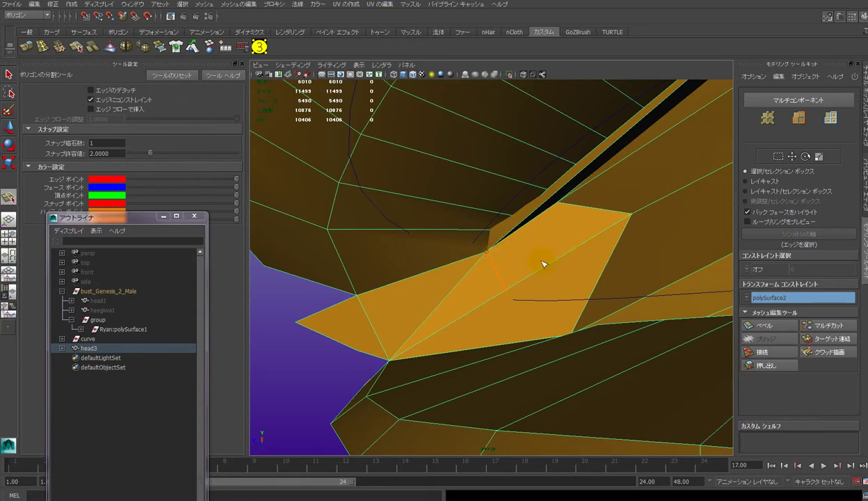
click(614, 226)
key(Return)
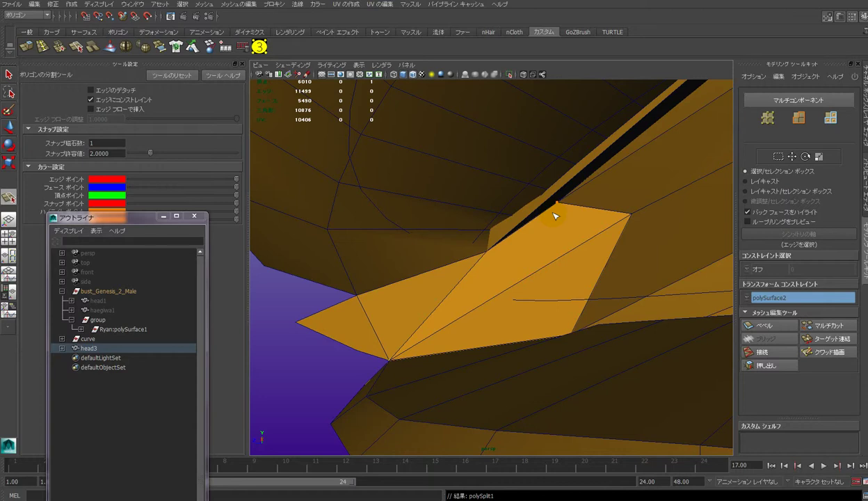
click(489, 253)
click(569, 329)
key(Return)
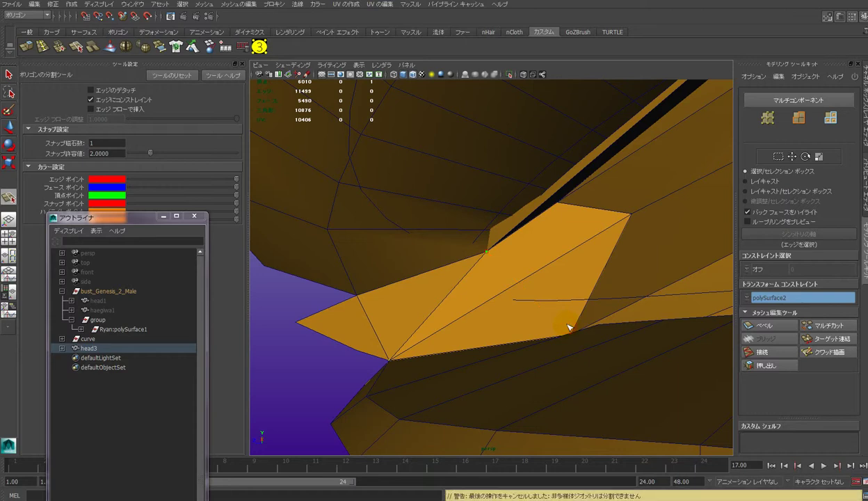
click(506, 288)
key(Return)
alt+drag(527, 285, 535, 284)
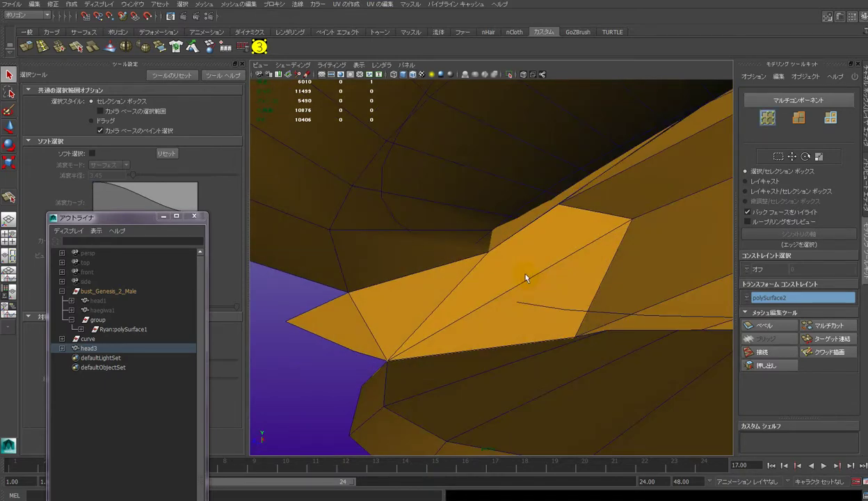
Select a strip face and try cutting a line across it, then undo the cut
right_click(519, 268)
click(518, 289)
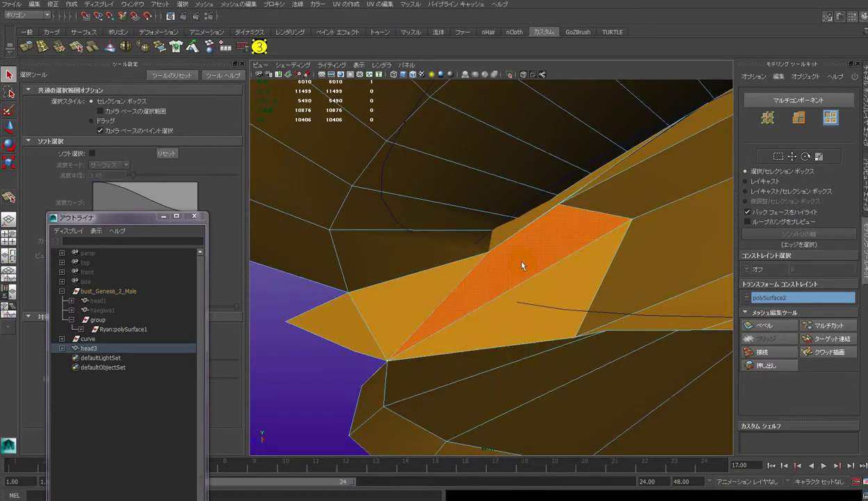
click(522, 261)
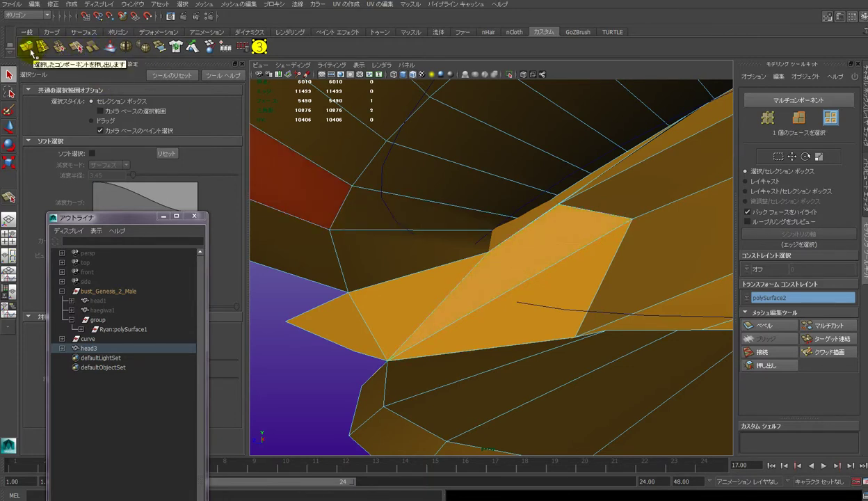
click(93, 49)
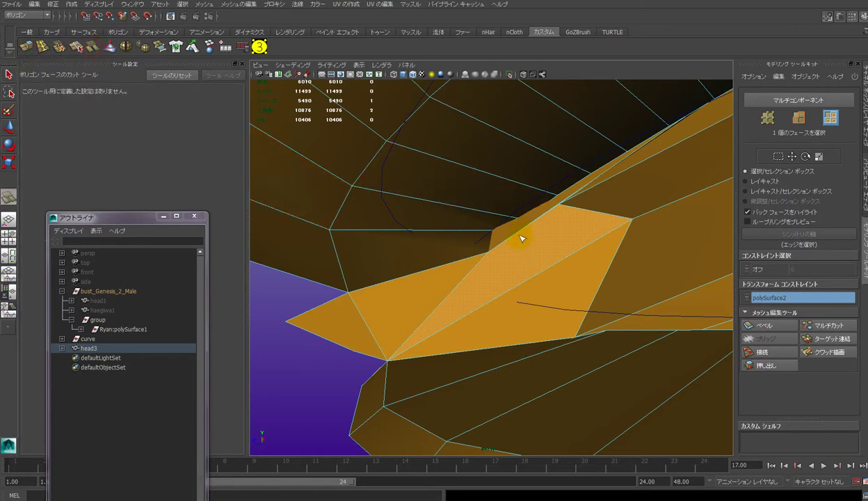
drag(509, 240, 536, 293)
click(241, 50)
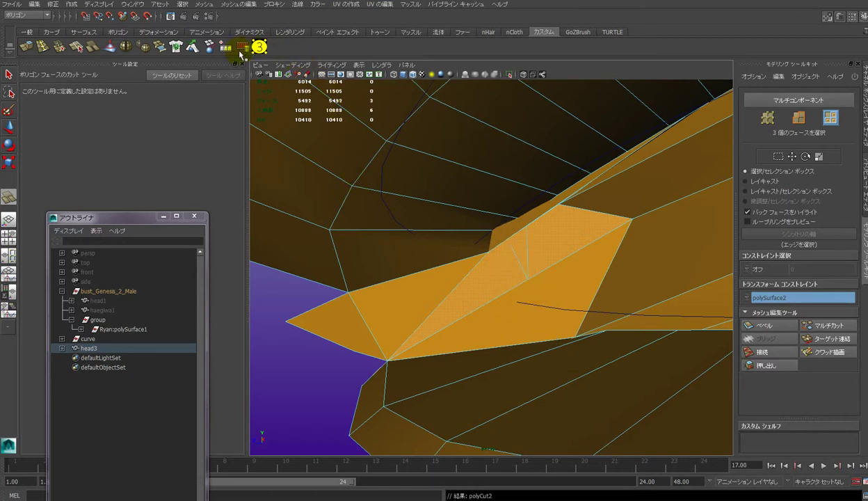
key(ctrl+z)
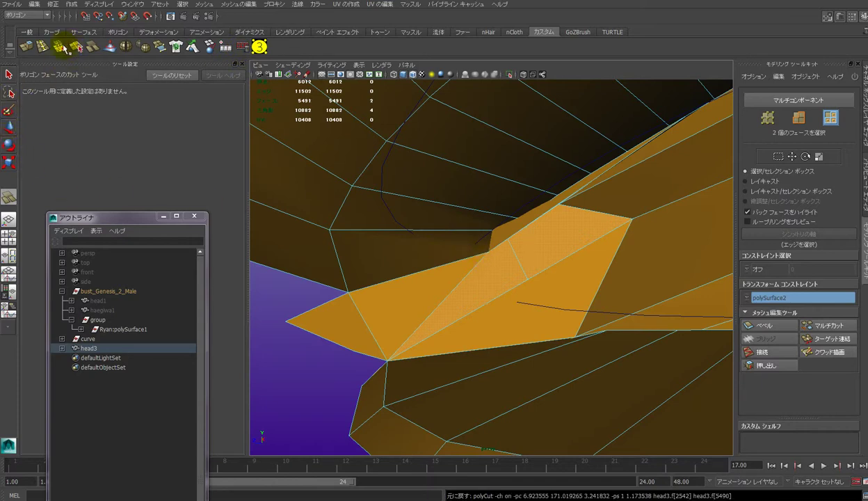
Merge the stray vertex into its neighbour and nudge another vertex to even the faces
click(61, 47)
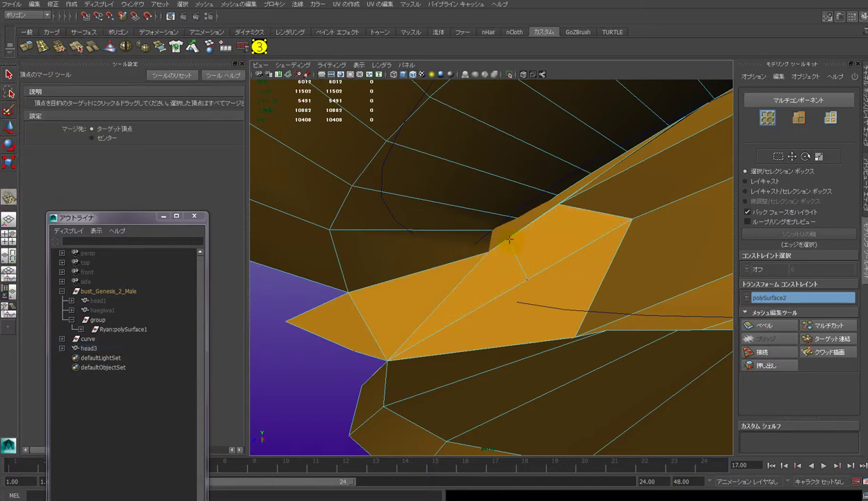
scroll(509, 241, up, 3)
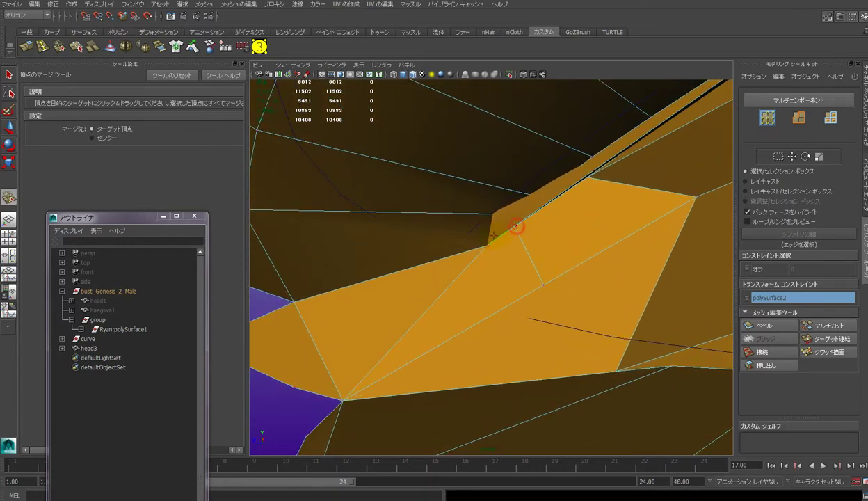
drag(515, 225, 488, 243)
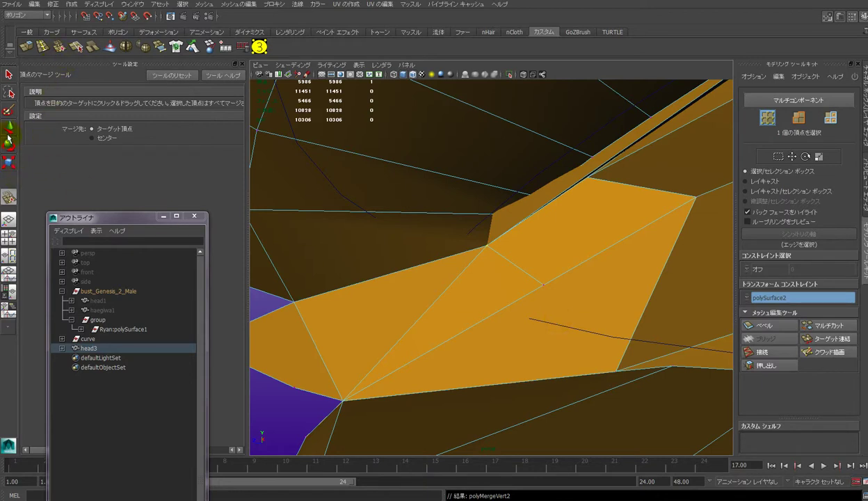
key(w)
middle_click(542, 284)
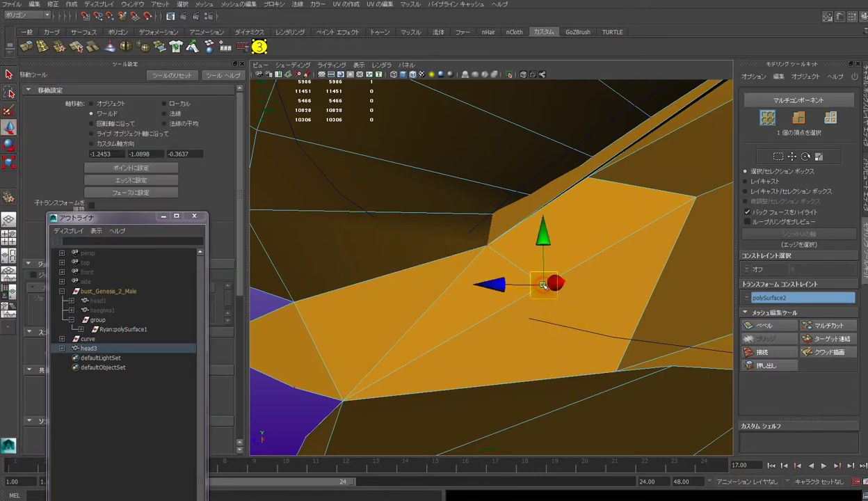
drag(542, 281, 526, 257)
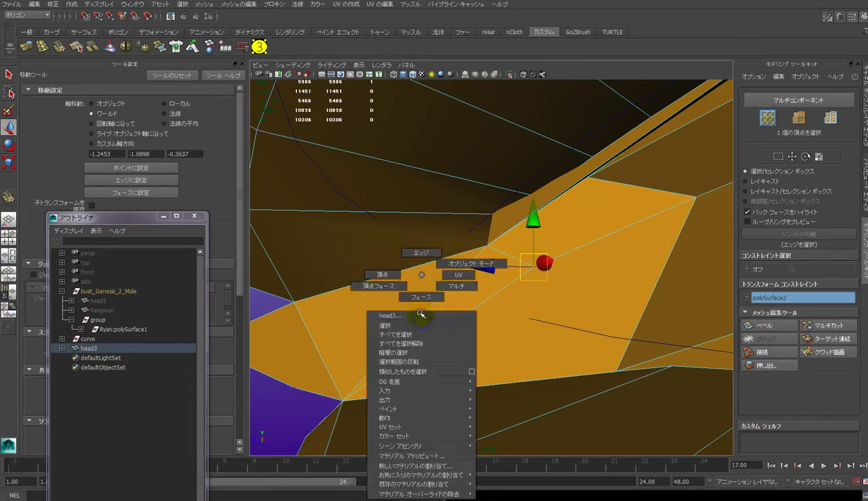
Remove the diagonal edge so the two triangles become one face
right_drag(421, 274, 419, 265)
click(426, 308)
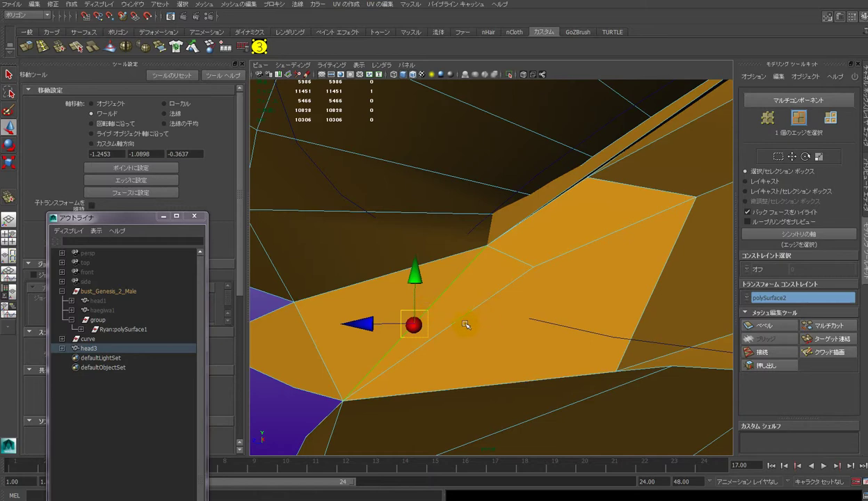
key(ctrl+z)
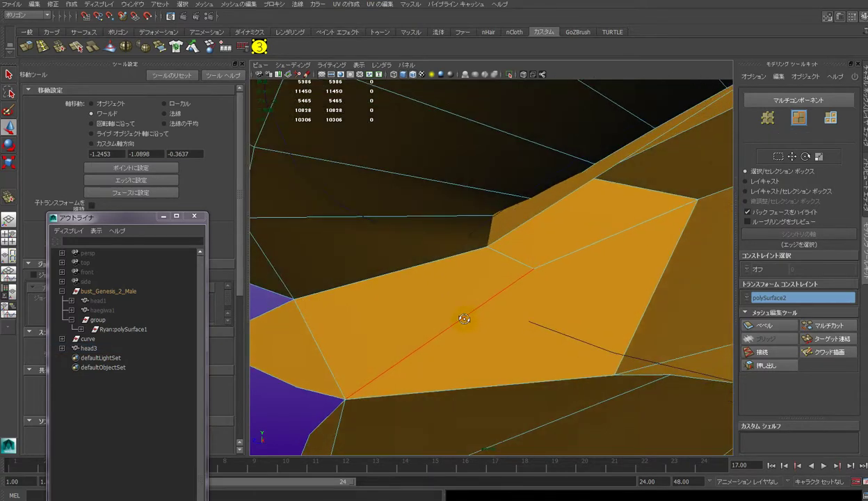
mouse_move(465, 315)
alt+mouse_down()
mouse_move(569, 288)
mouse_move(571, 296)
mouse_move(549, 292)
mouse_move(515, 304)
mouse_move(523, 294)
mouse_move(545, 296)
alt+mouse_up()
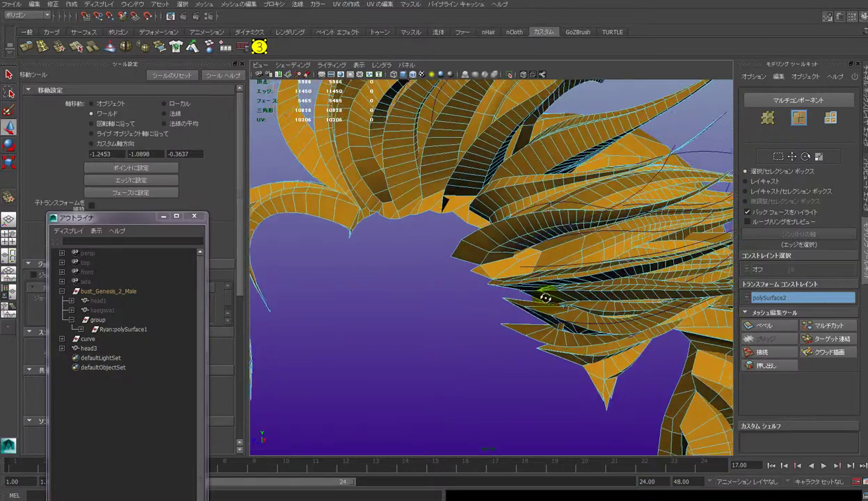
View the whole hair, collapse bust_Genesis_2_Male and expand the curve group down to side1
scroll(531, 291, up, 2)
scroll(523, 330, up, 2)
scroll(538, 316, up, 2)
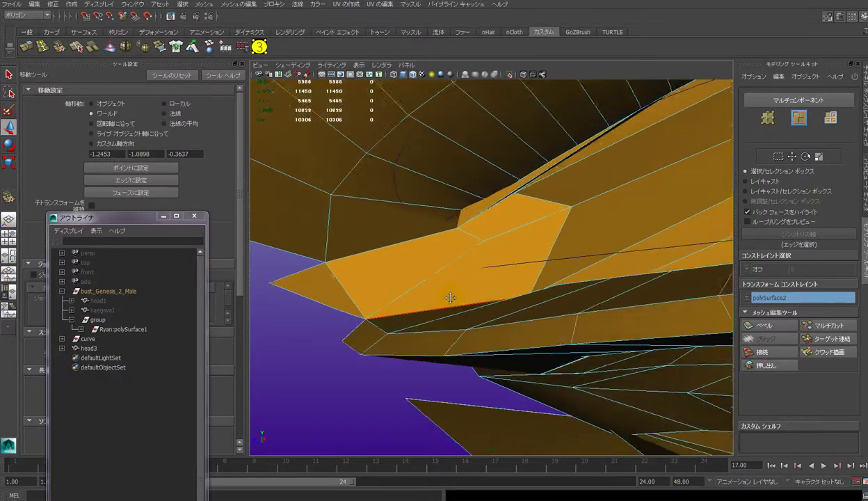
scroll(449, 294, up, 1)
scroll(454, 297, down, 3)
mouse_move(465, 291)
alt+mouse_down()
mouse_move(533, 306)
mouse_move(547, 277)
mouse_move(555, 303)
mouse_move(543, 306)
alt+mouse_up()
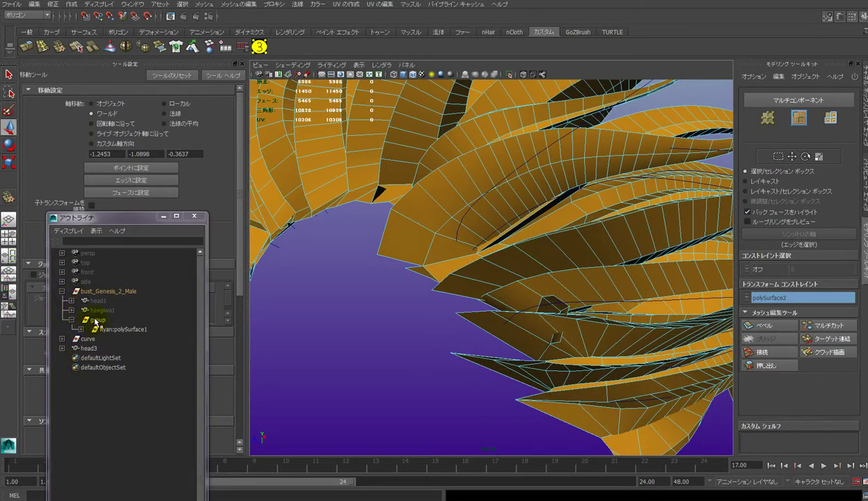
click(62, 290)
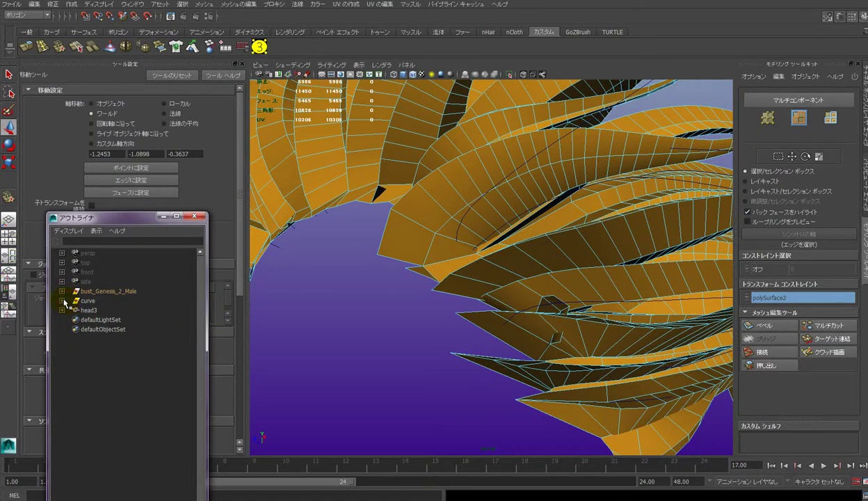
click(63, 300)
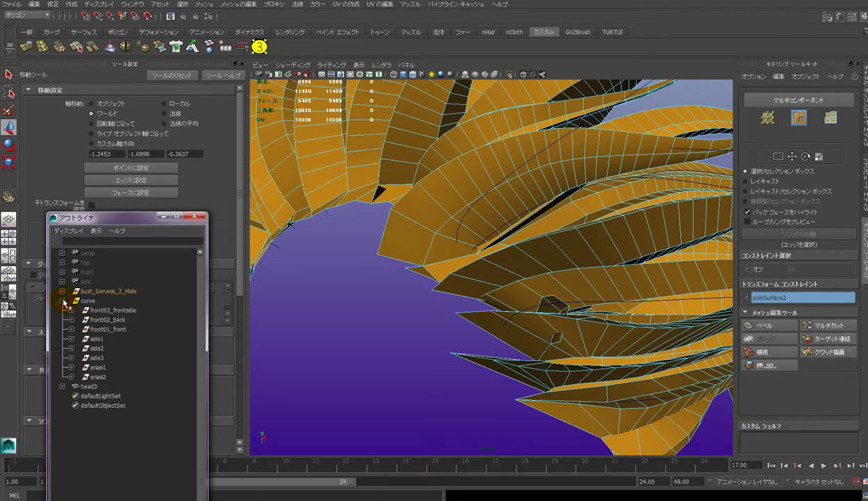
click(113, 310)
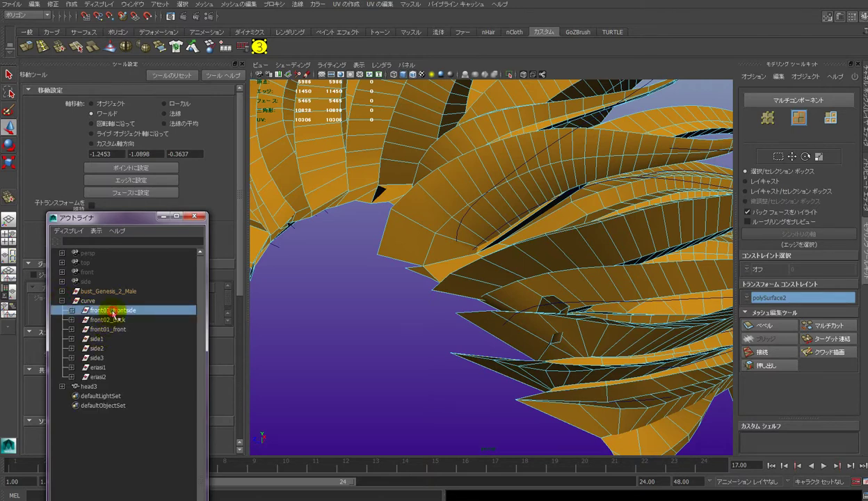
click(108, 329)
click(103, 338)
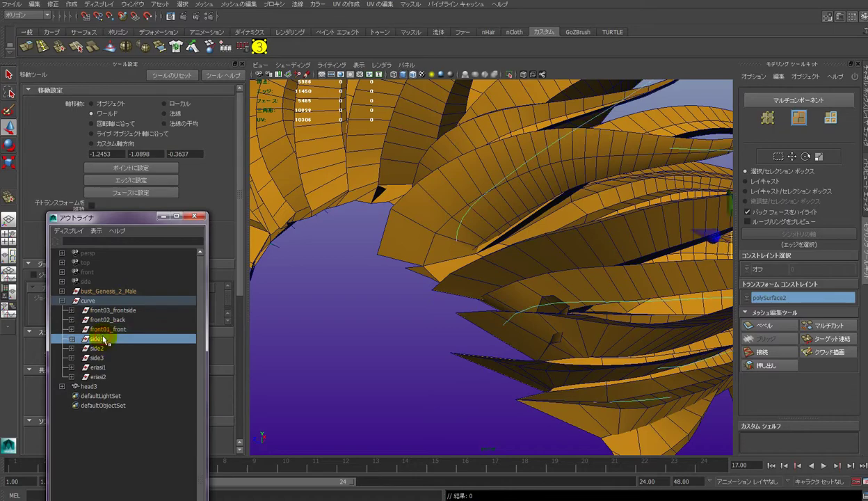
mouse_move(413, 403)
alt+mouse_down()
mouse_move(429, 401)
mouse_move(437, 368)
mouse_move(424, 379)
mouse_move(429, 394)
mouse_move(406, 383)
mouse_move(387, 390)
mouse_move(412, 420)
mouse_move(437, 372)
mouse_move(404, 374)
mouse_move(430, 409)
mouse_move(422, 398)
alt+mouse_up()
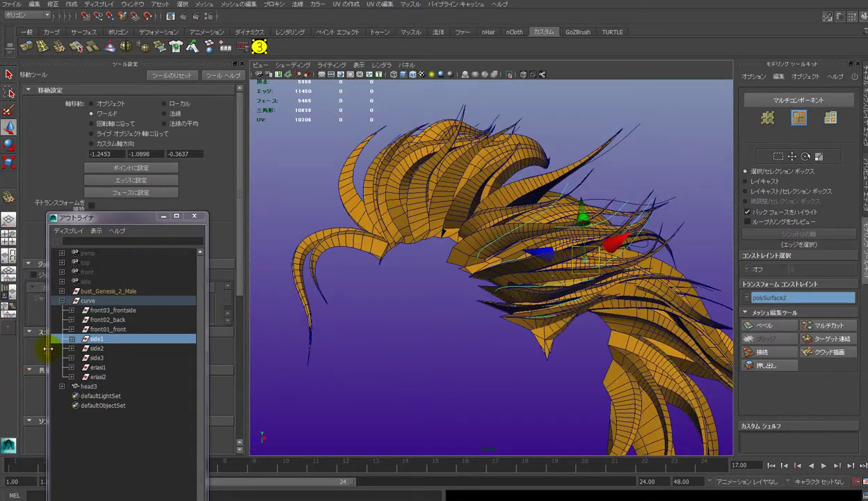
Select pasted__curve18 under side1 and make the body2 display layer visible
click(71, 338)
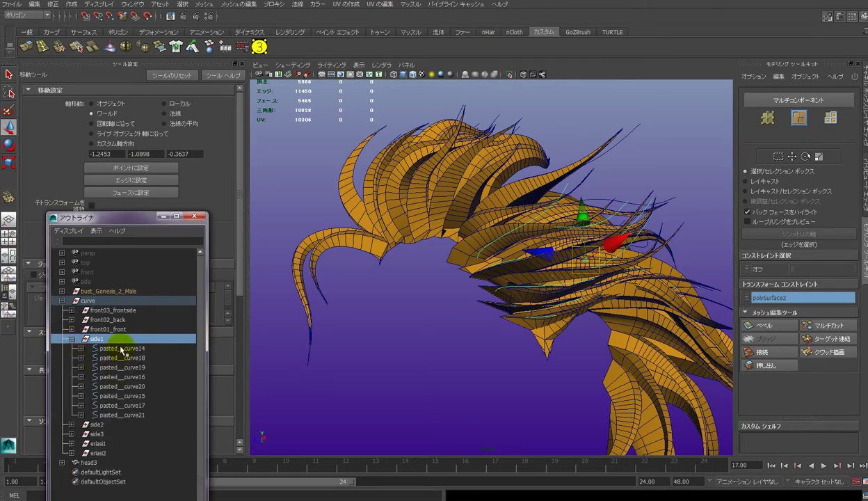
click(120, 348)
click(120, 357)
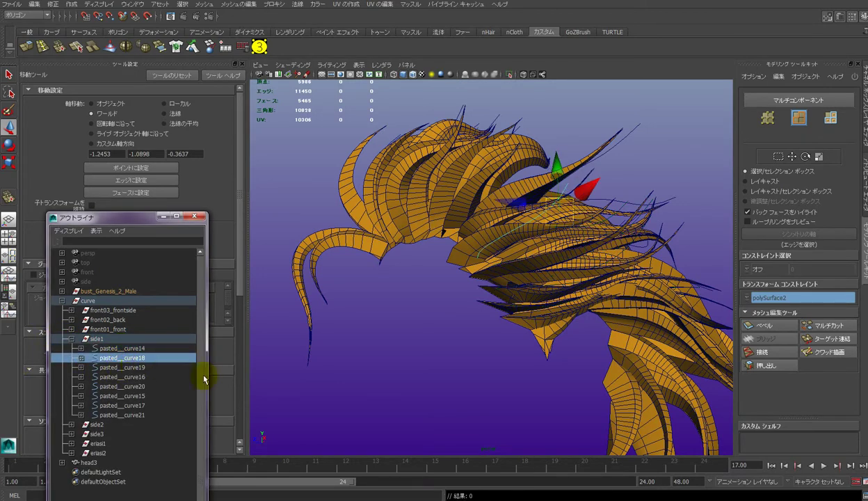
mouse_move(413, 392)
alt+right_down()
mouse_move(407, 369)
mouse_move(397, 389)
mouse_move(409, 373)
alt+right_up()
mouse_move(405, 255)
right_down()
mouse_move(415, 264)
mouse_move(382, 300)
mouse_move(403, 274)
mouse_move(408, 297)
right_up()
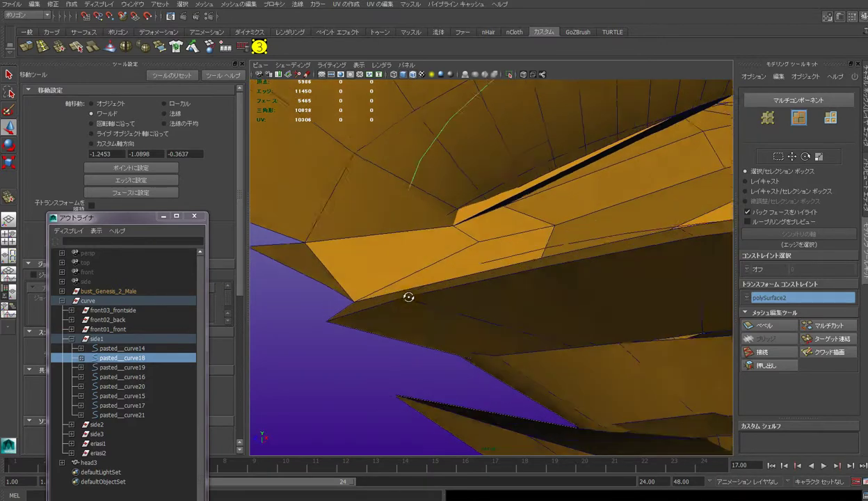
click(863, 105)
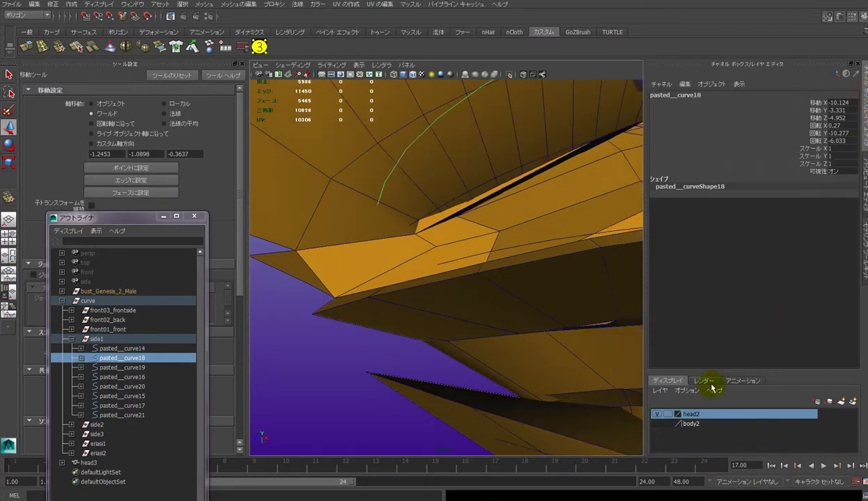
click(657, 425)
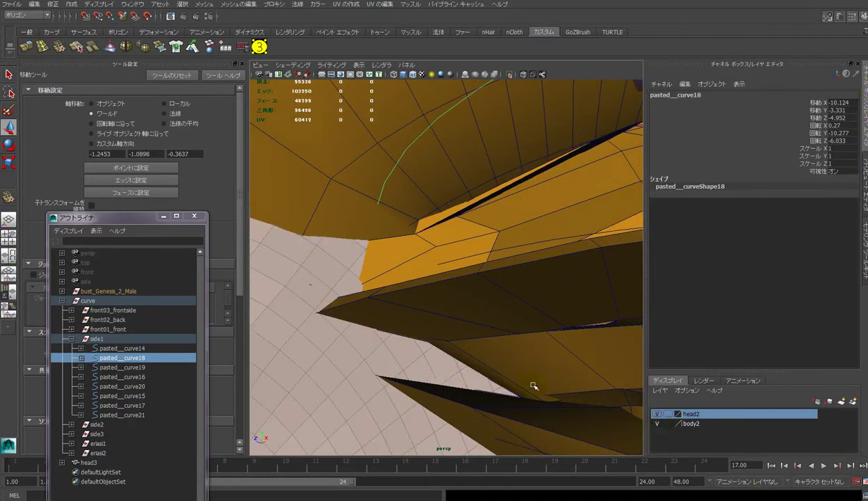
Hide the body2 layer and select the two vertices at the hair strip's pointed tip
click(655, 416)
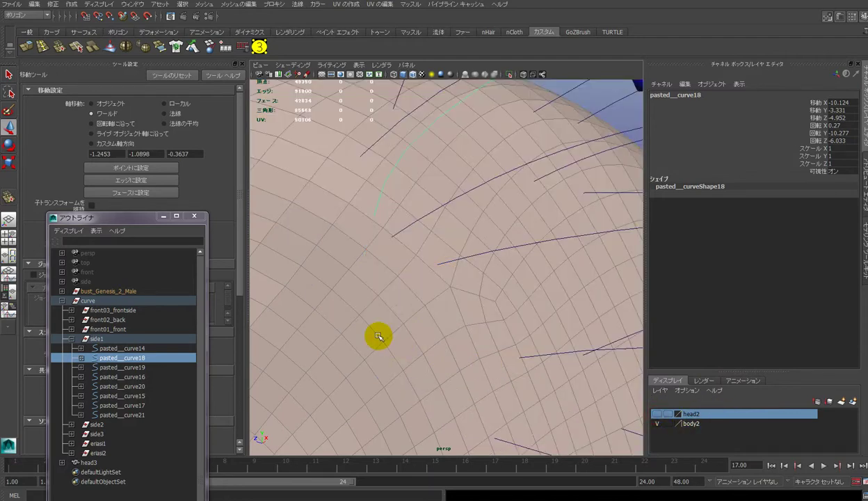
click(657, 415)
click(657, 424)
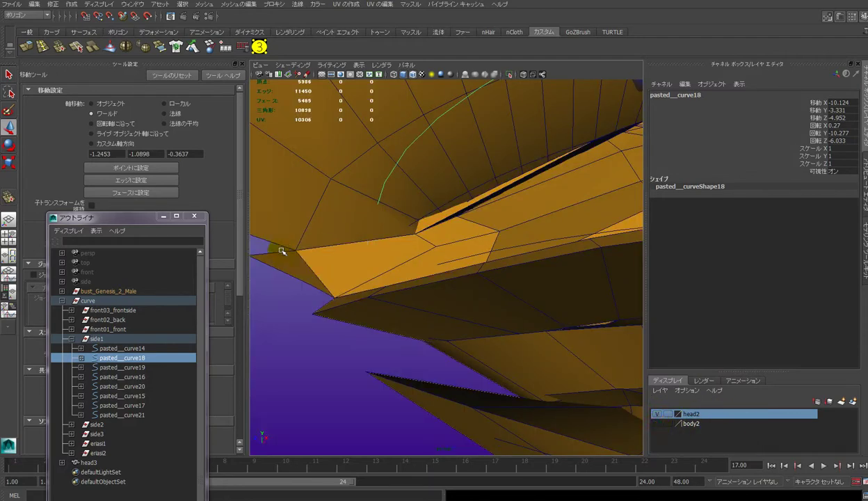
click(368, 262)
right_drag(368, 263, 338, 267)
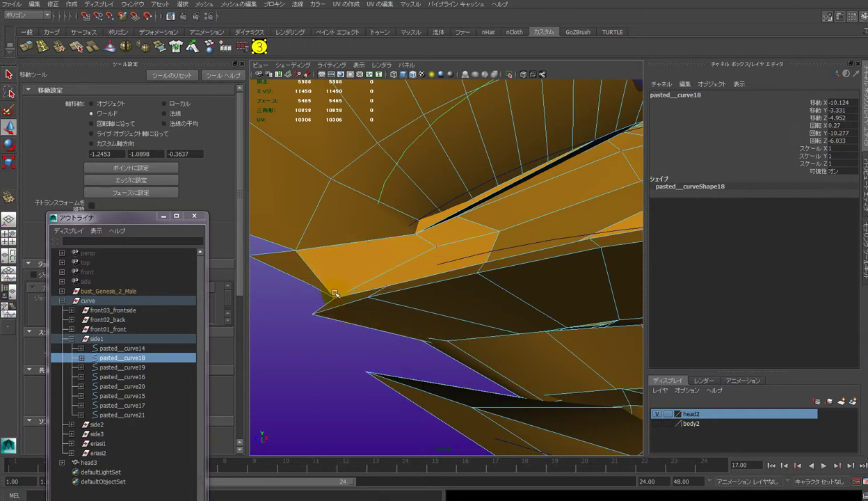
click(335, 294)
alt+drag(375, 266, 395, 248)
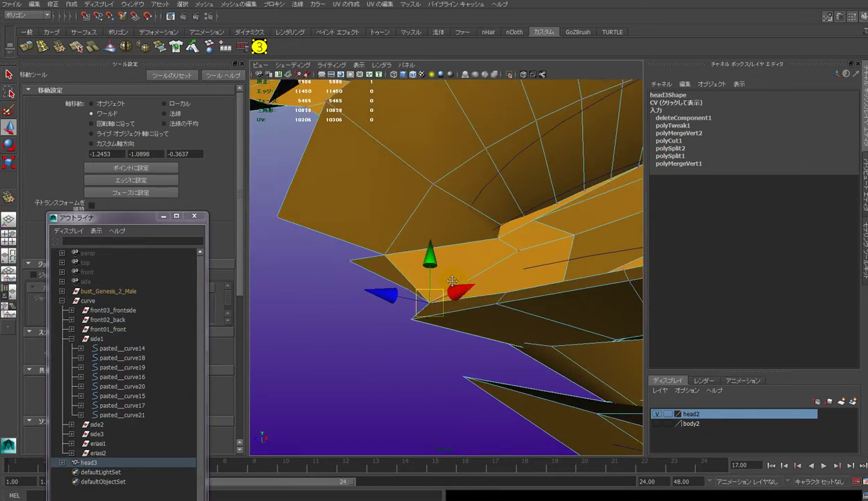
click(384, 252)
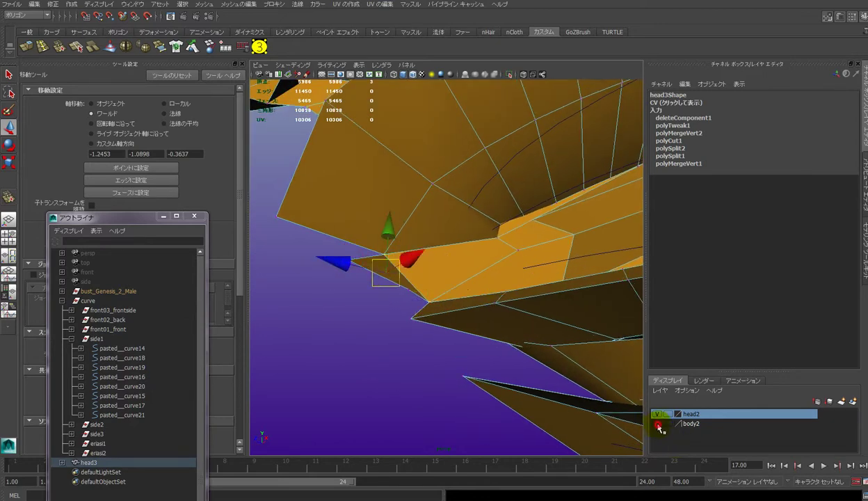
Move the tip vertices along the average normal and tuck them into place against the strip
click(656, 422)
click(165, 123)
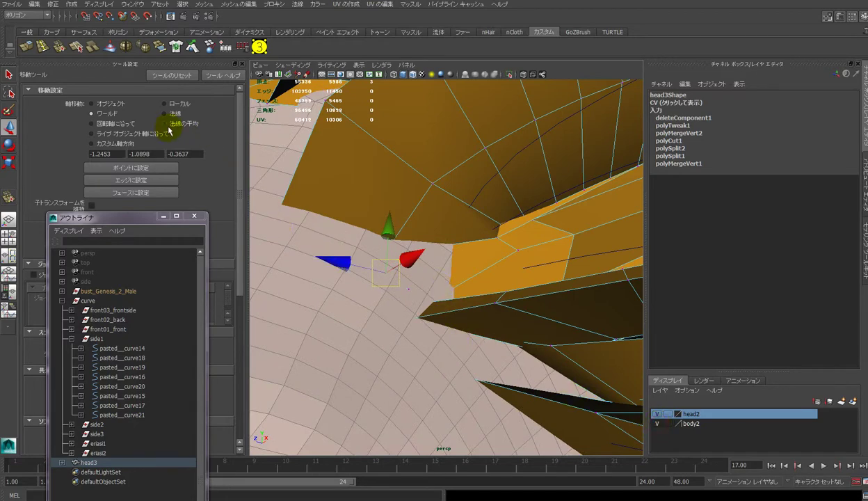
mouse_move(407, 246)
mouse_down()
mouse_move(519, 337)
mouse_move(500, 350)
mouse_up()
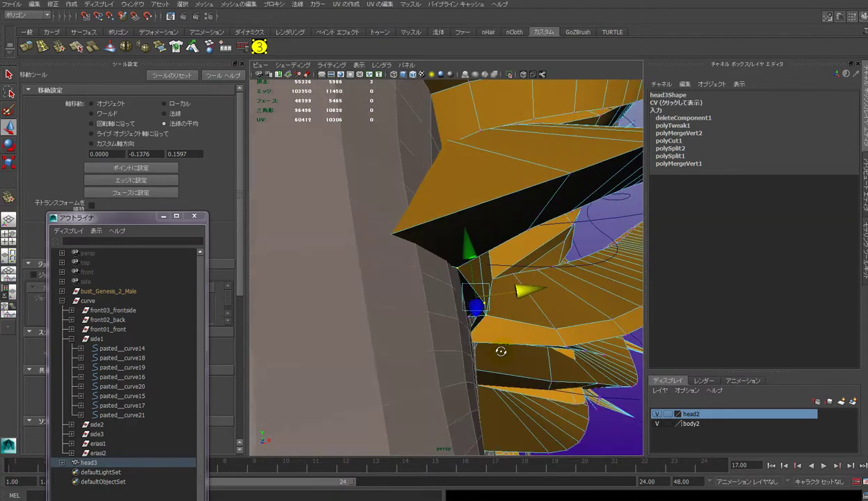
click(498, 309)
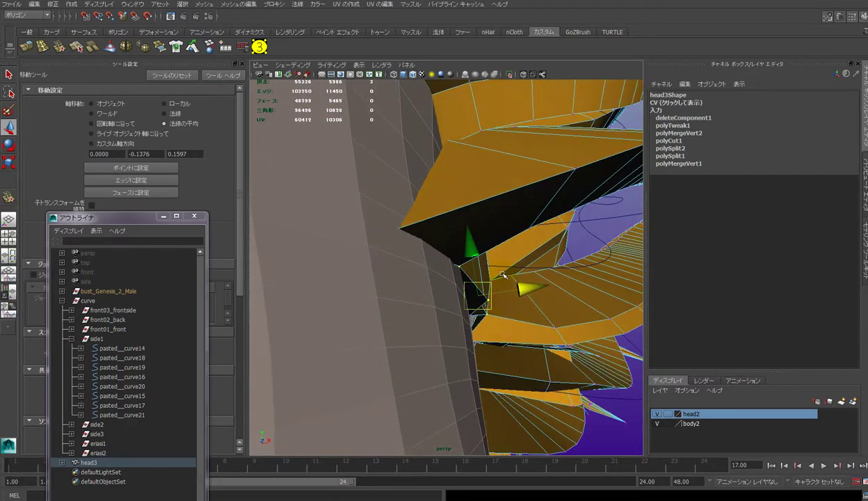
middle_drag(528, 249, 519, 262)
middle_drag(489, 301, 493, 313)
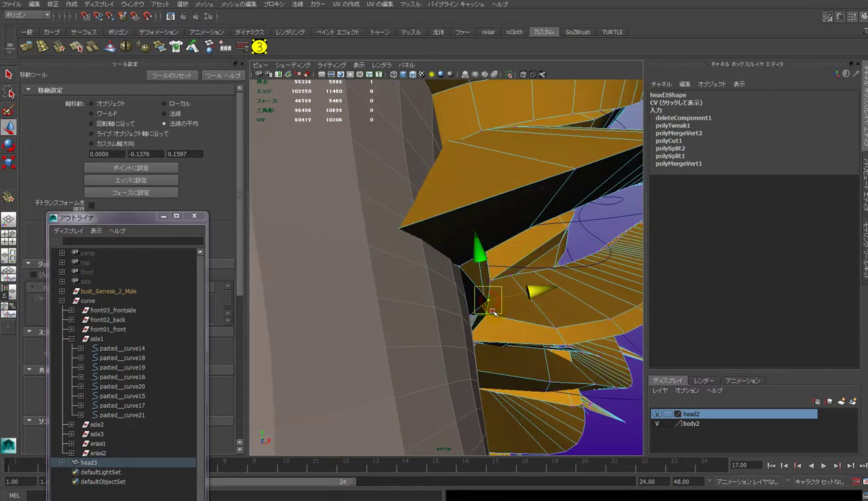
middle_drag(537, 291, 515, 297)
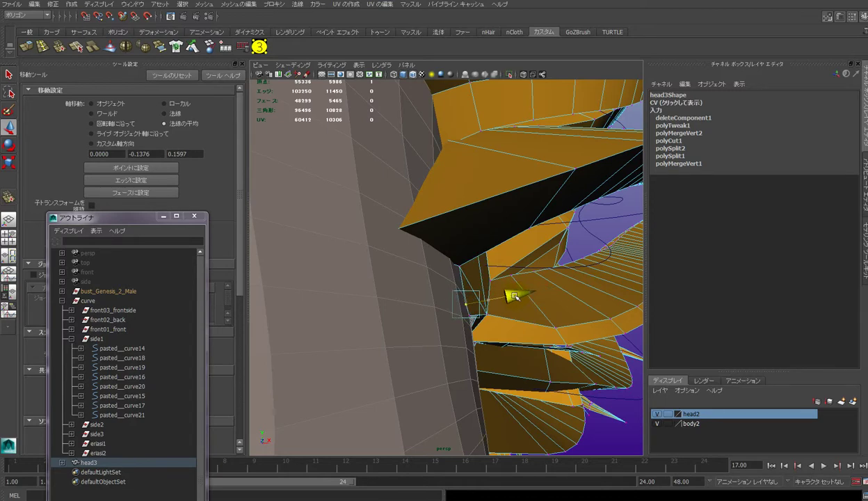
mouse_move(513, 296)
alt+mouse_down()
mouse_move(520, 316)
mouse_move(533, 301)
mouse_move(542, 313)
mouse_move(558, 309)
mouse_move(501, 296)
alt+mouse_up()
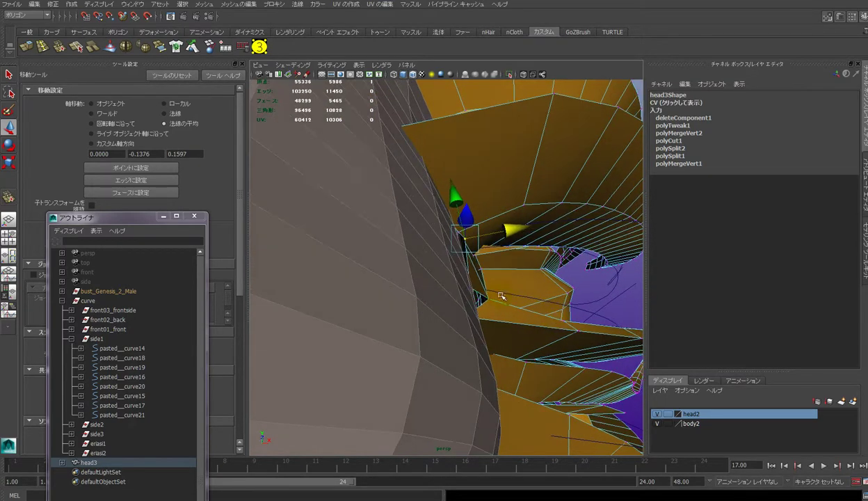
middle_drag(489, 301, 502, 299)
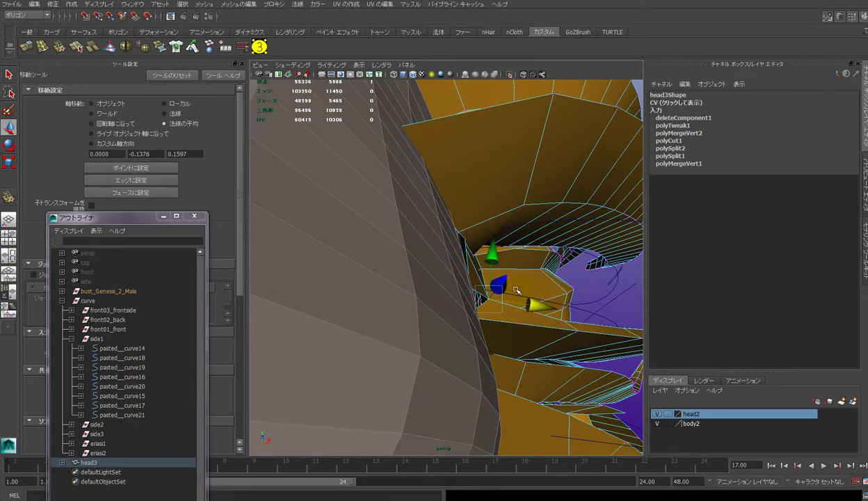
mouse_move(516, 289)
alt+mouse_down()
mouse_move(498, 341)
mouse_move(426, 352)
mouse_move(396, 345)
mouse_move(415, 347)
alt+mouse_up()
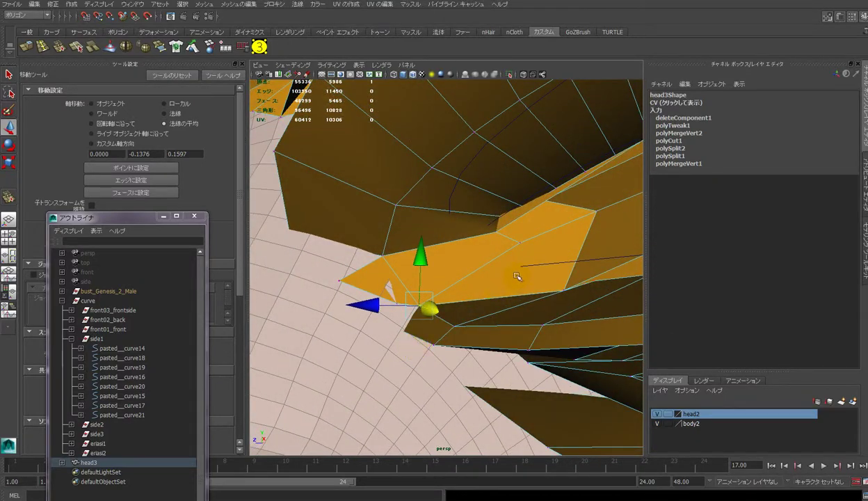
Select the strip's upper face together with guide curve pasted__curve18
right_drag(506, 270, 518, 287)
click(540, 217)
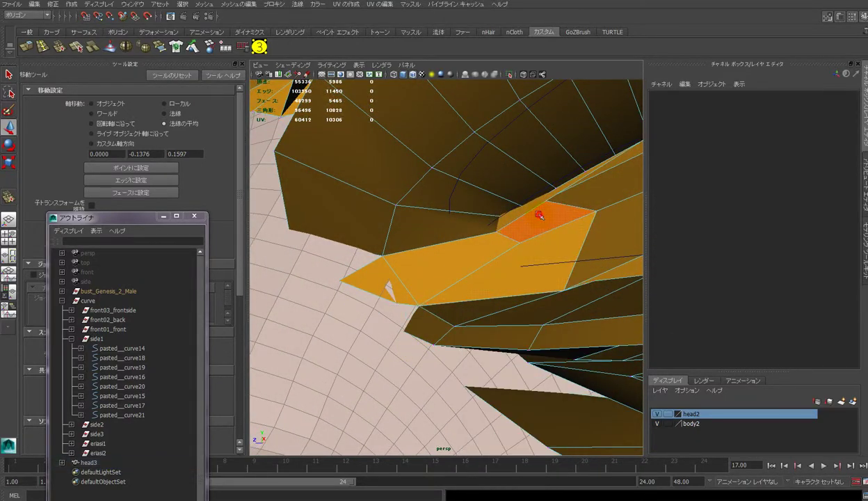
click(541, 216)
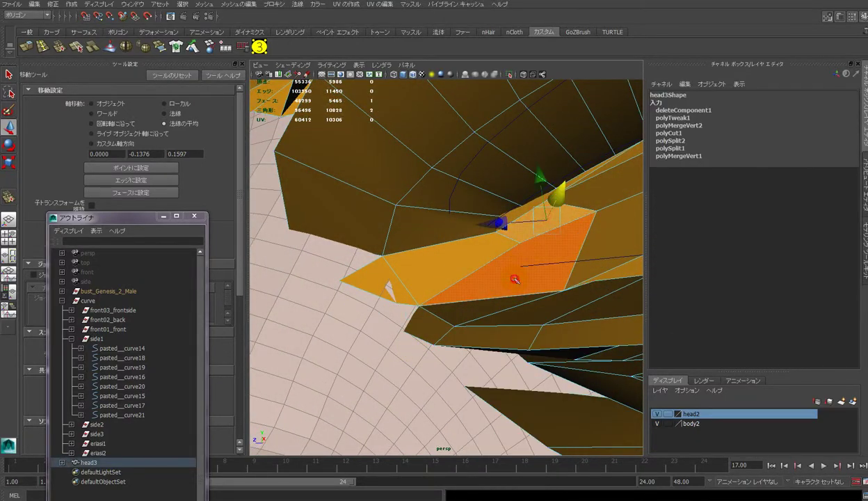
click(126, 357)
Extrude the selected face along guide curve pasted__curve18 with Ctrl+E
key(f)
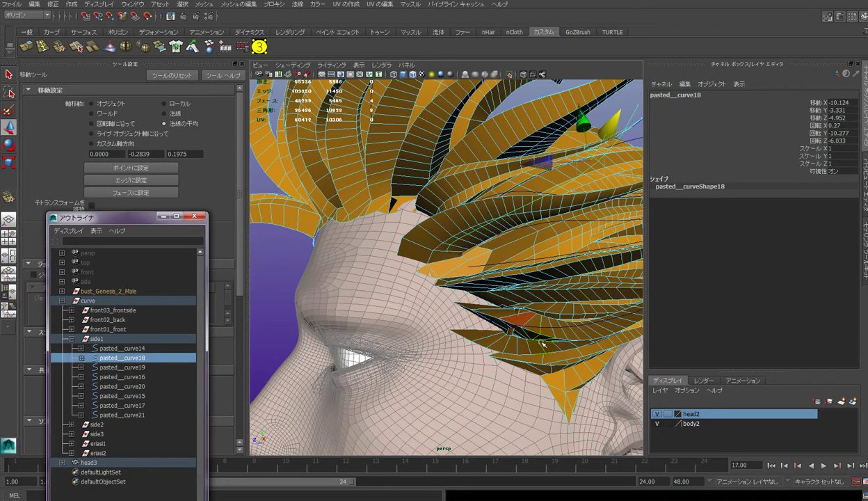
alt+drag(541, 343, 469, 261)
shift+right_click(466, 266)
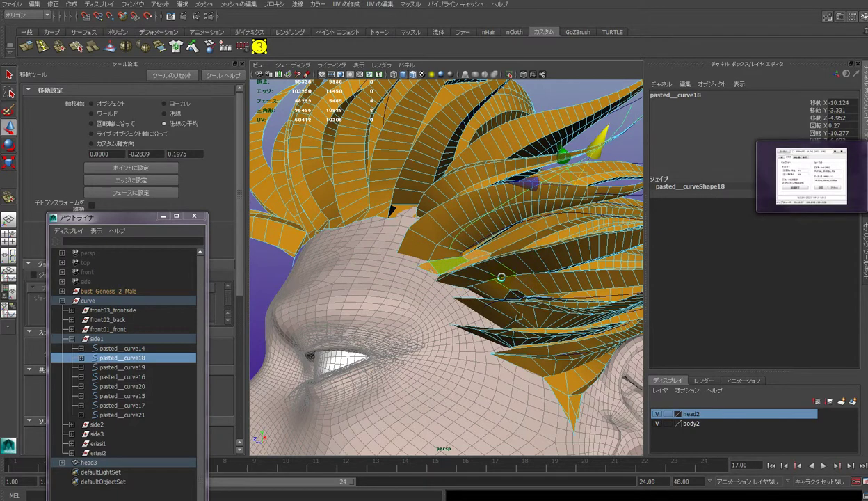
key(ctrl+e)
Set polyExtrudeFace1 Taper to 0 and Divisions to 25, then reselect pasted__curve18
click(811, 353)
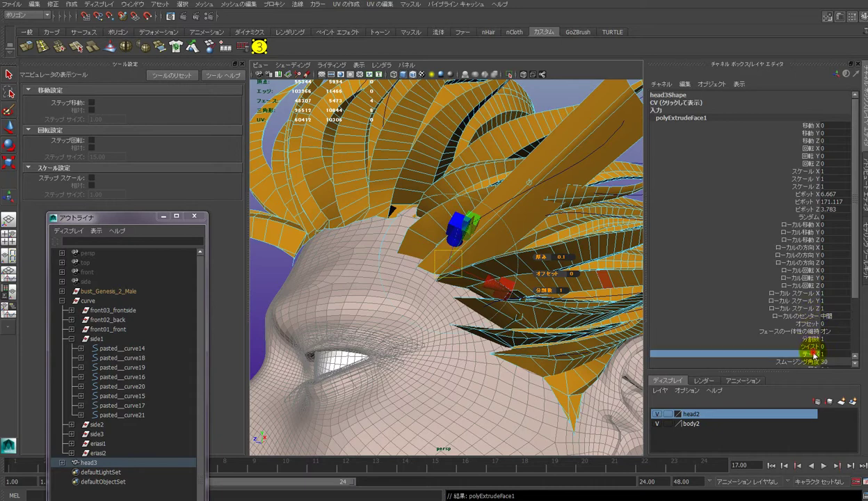
mouse_move(474, 324)
middle_down()
mouse_move(422, 329)
mouse_move(441, 330)
middle_up()
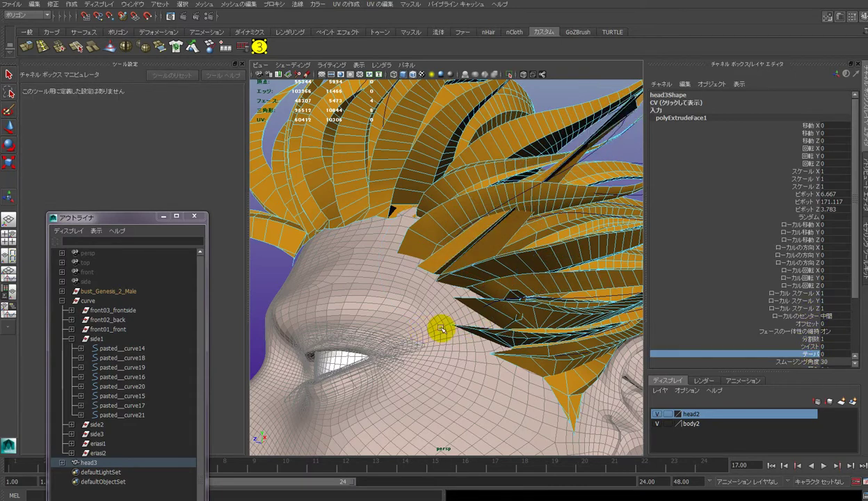
click(805, 338)
middle_drag(558, 321, 639, 331)
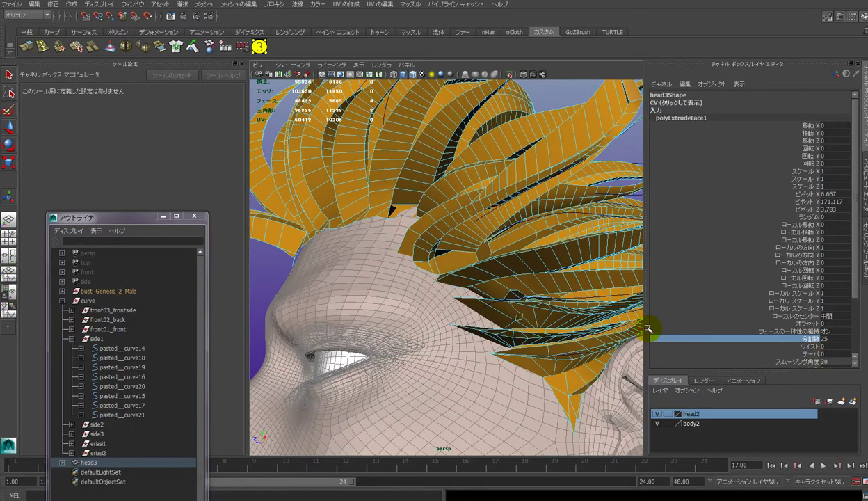
mouse_move(638, 330)
alt+mouse_down()
mouse_move(496, 363)
mouse_move(467, 335)
mouse_move(468, 358)
mouse_move(506, 374)
mouse_move(506, 362)
alt+mouse_up()
click(136, 359)
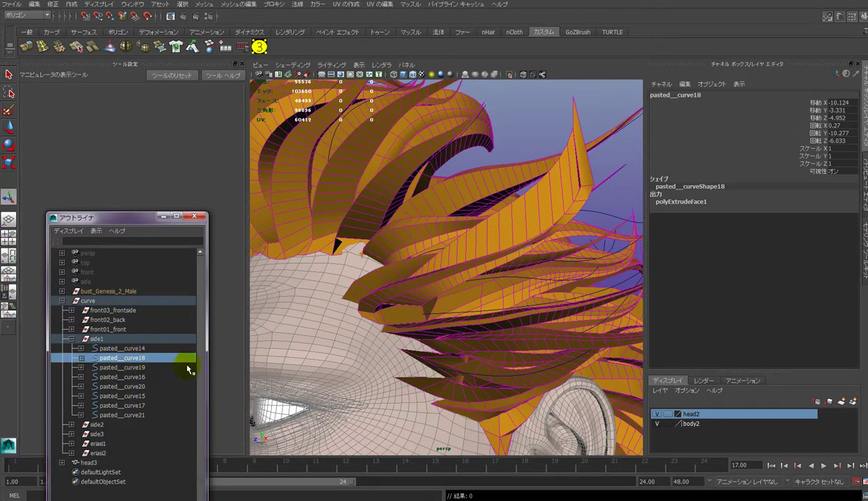
Move pasted__curve18 down on Y so the new strip bends downward
key(w)
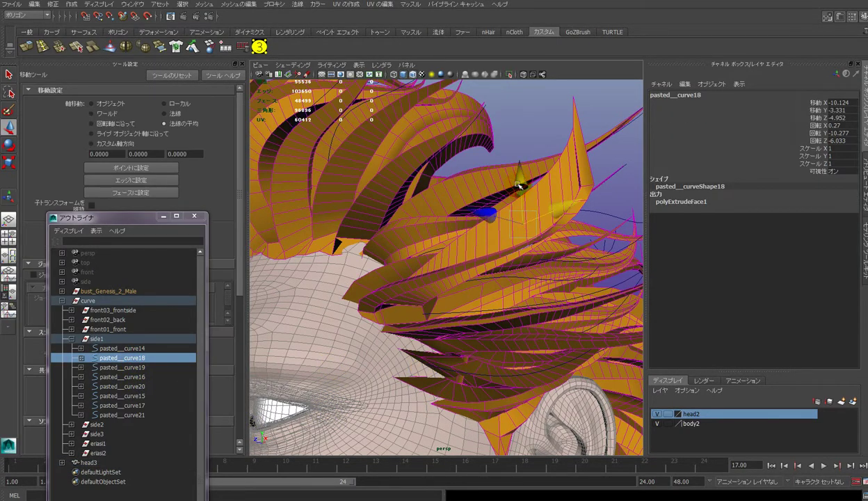
drag(519, 178, 520, 203)
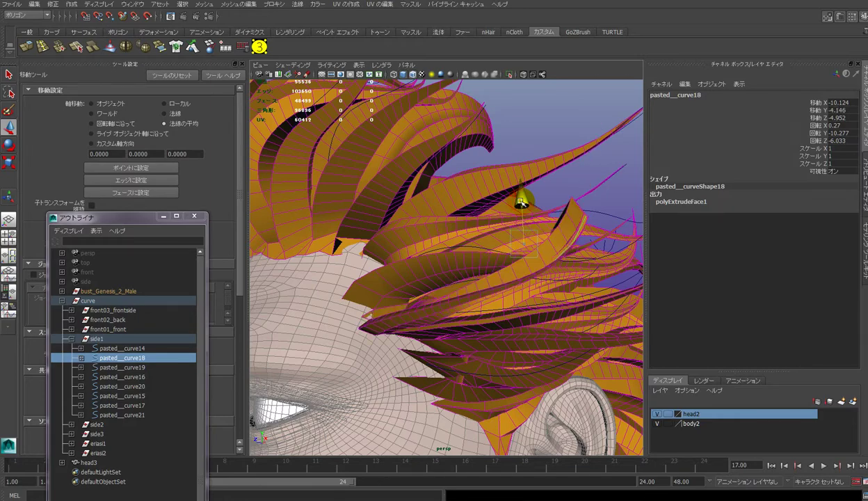
mouse_move(497, 338)
alt+mouse_down()
mouse_move(484, 368)
mouse_move(530, 357)
alt+mouse_up()
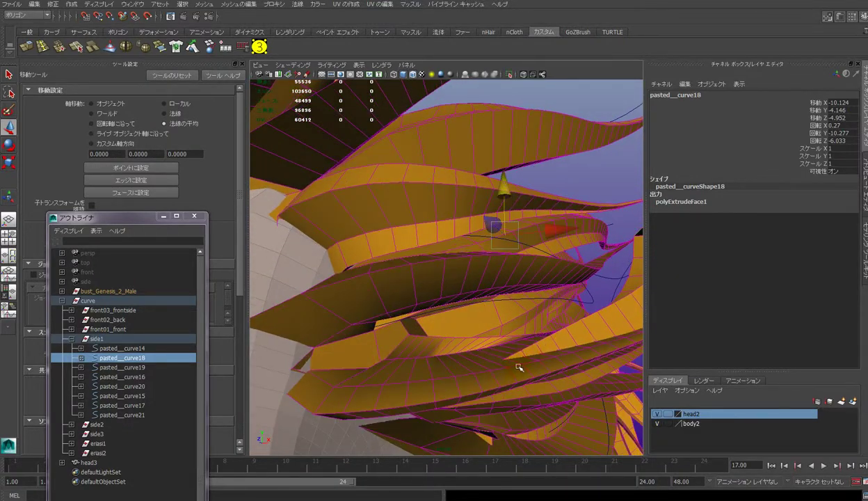
scroll(593, 349, down, 5)
scroll(506, 314, up, 4)
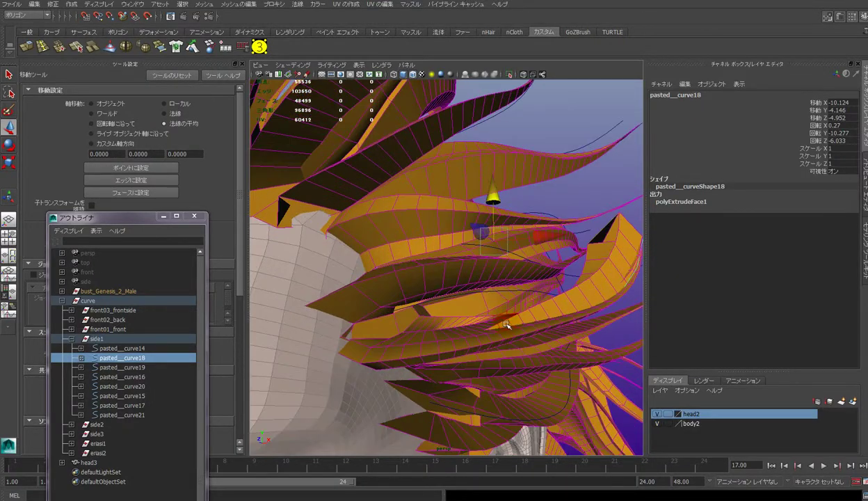
Select a head3 face on the new strip and grow it to cover the whole strip
right_drag(513, 325, 513, 332)
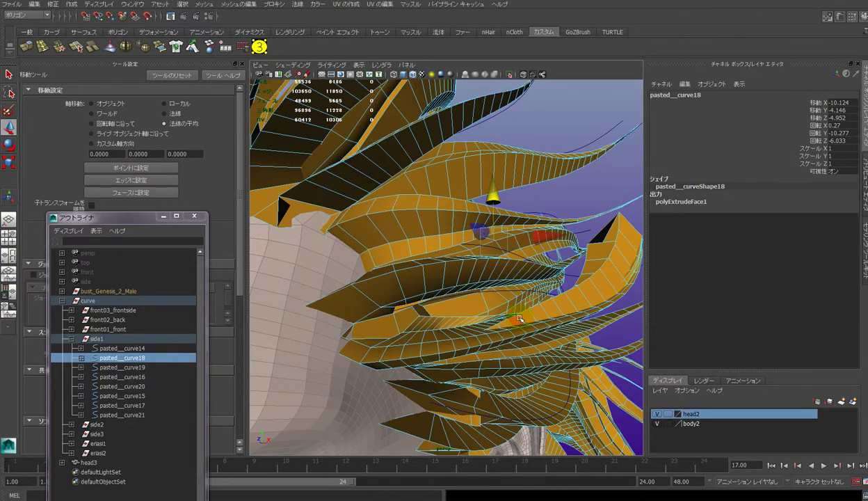
key(shift+period)
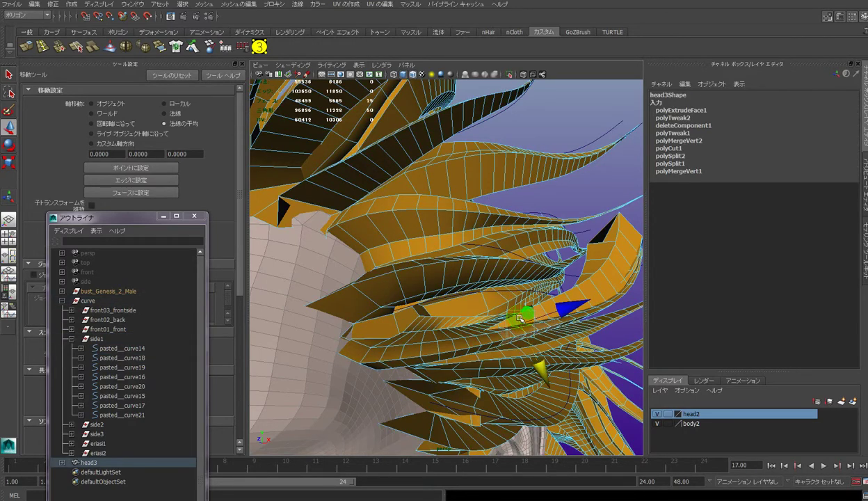
key(shift+period)
key(shift+period)
key(shift+period)
key(shift+period)
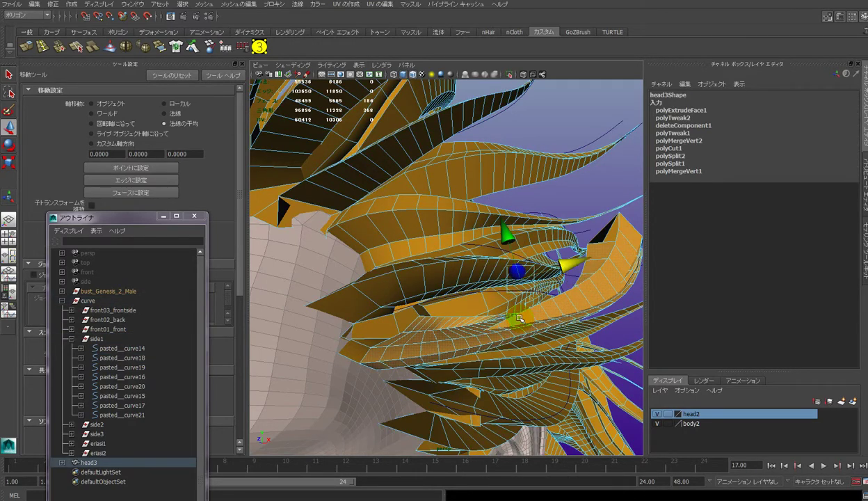
key(shift+period)
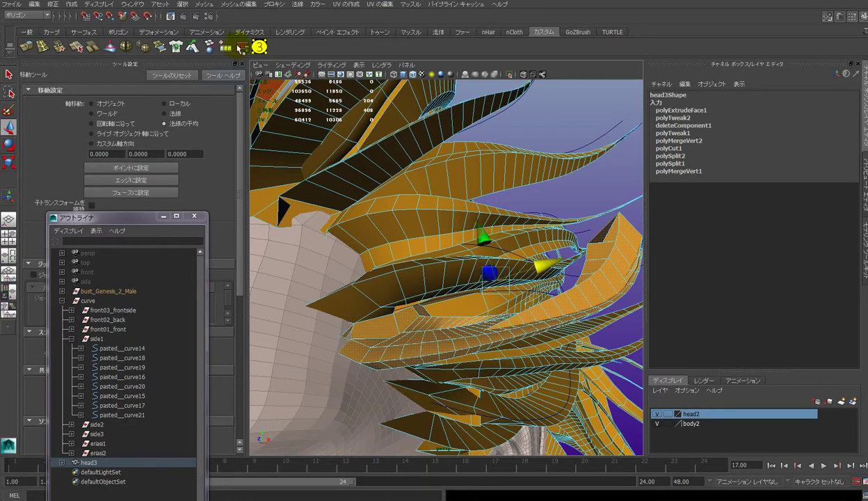
click(358, 65)
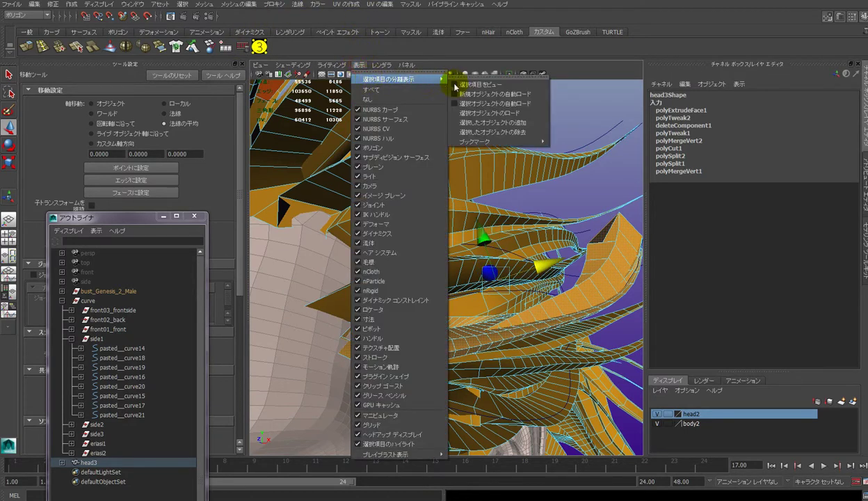
Isolate the selected strip in the viewport and undo an accidental vertical move
click(457, 85)
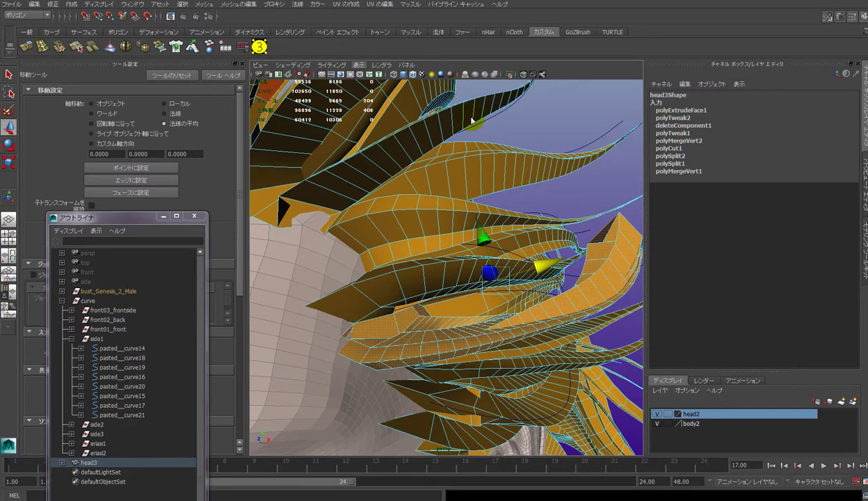
scroll(510, 286, down, 2)
mouse_move(511, 285)
alt+mouse_down()
mouse_move(488, 281)
mouse_move(482, 296)
mouse_move(498, 312)
mouse_move(490, 248)
mouse_move(467, 226)
alt+mouse_up()
click(467, 232)
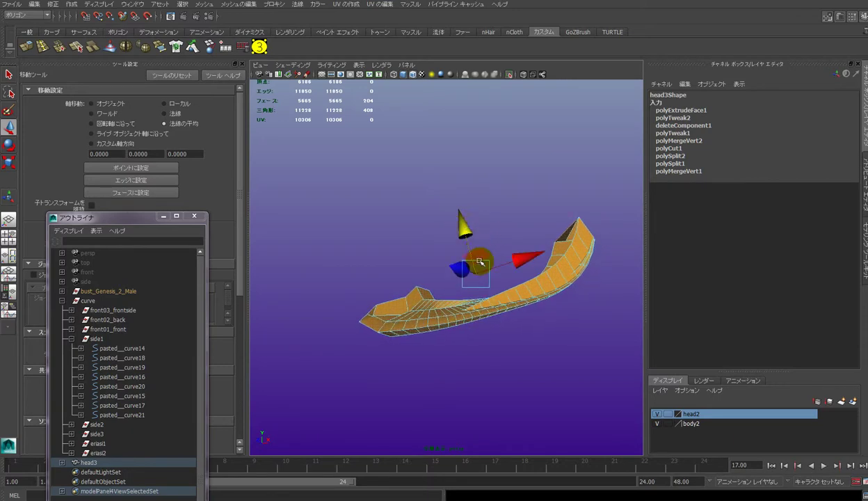
key(ctrl+z)
Raise pasted__curve18 and slide it along X to flatten and thin the strip's end
click(127, 357)
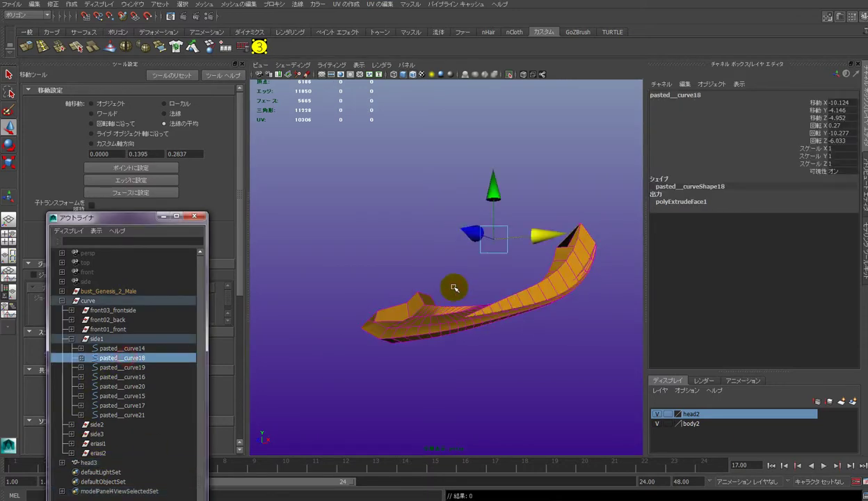
drag(493, 187, 494, 186)
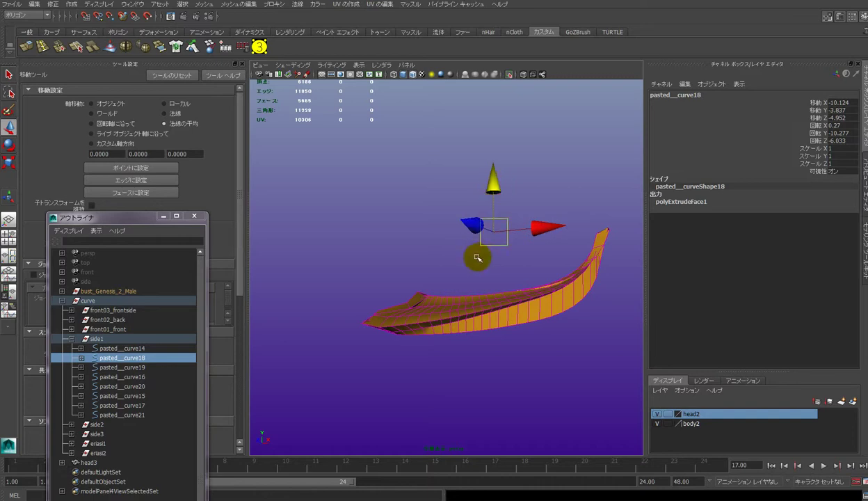
mouse_move(476, 254)
alt+mouse_down()
mouse_move(519, 241)
mouse_move(484, 233)
alt+mouse_up()
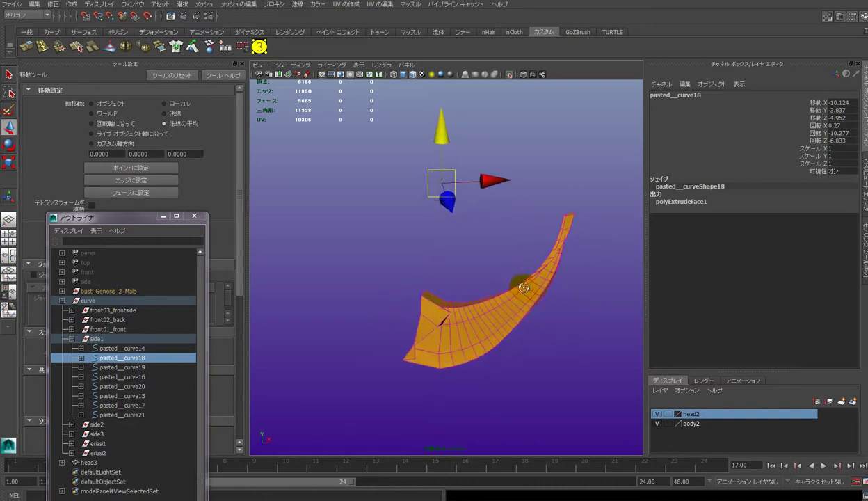
click(488, 177)
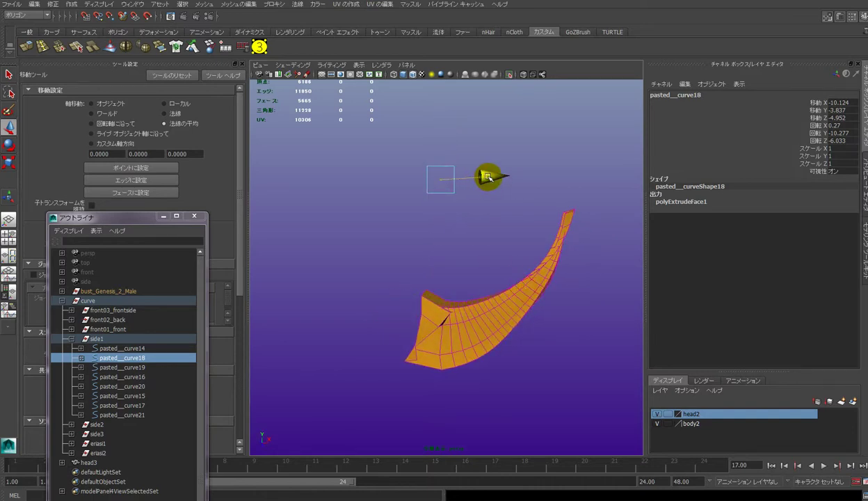
mouse_move(490, 179)
mouse_down()
mouse_move(504, 177)
mouse_move(470, 209)
mouse_move(477, 214)
mouse_move(475, 199)
mouse_move(476, 254)
mouse_move(493, 249)
mouse_up()
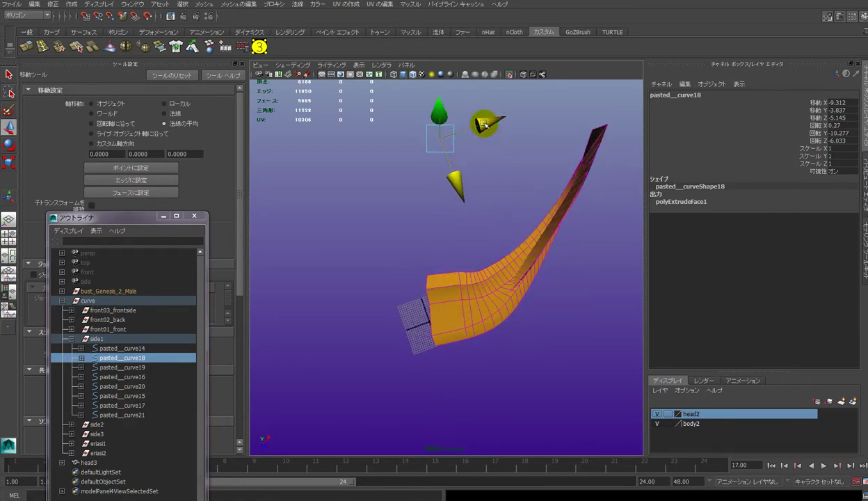
drag(480, 124, 479, 124)
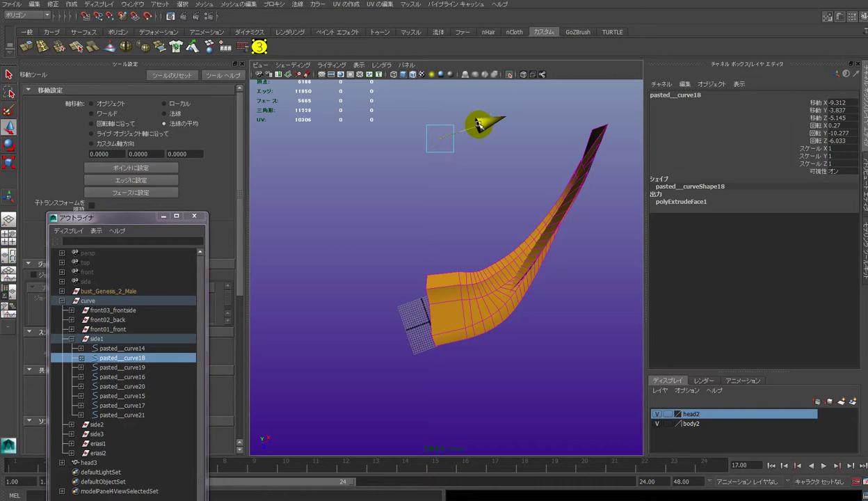
drag(478, 123, 480, 126)
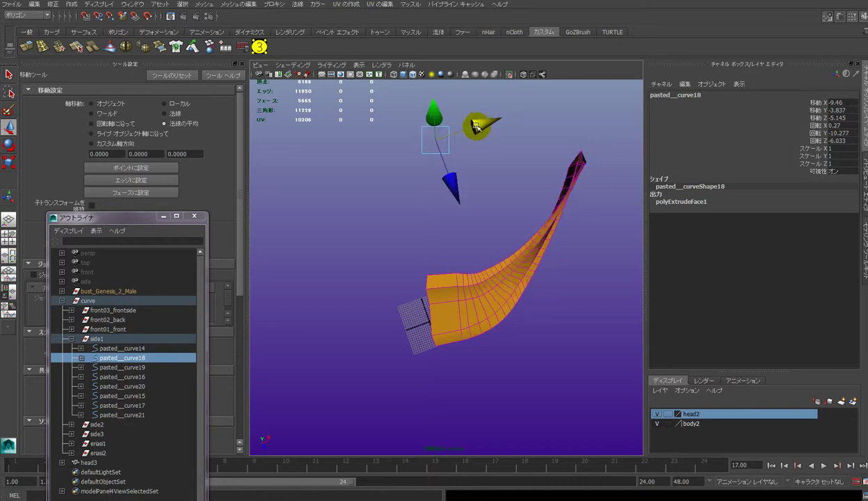
drag(455, 185, 456, 178)
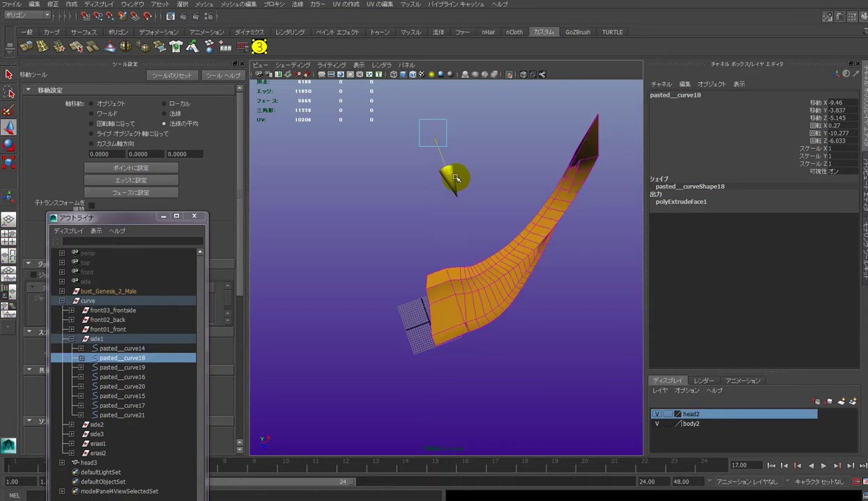
drag(455, 178, 460, 184)
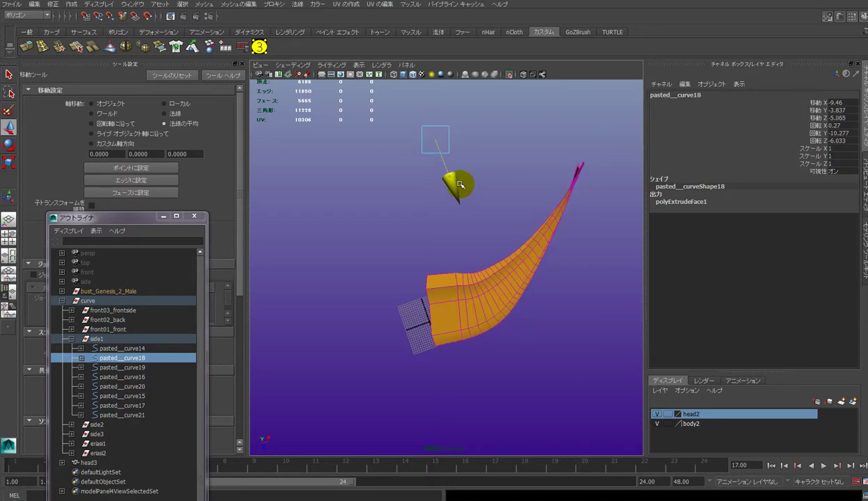
middle_drag(447, 230, 430, 237)
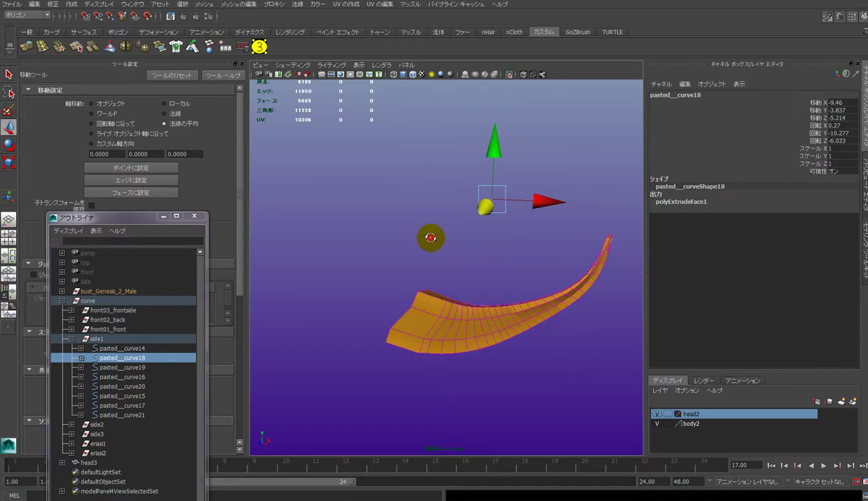
Refine the curve's height and depth to translate Z -5.135 for a smooth upward curl
mouse_move(430, 237)
alt+mouse_down()
mouse_move(428, 207)
mouse_move(441, 194)
mouse_move(478, 225)
mouse_move(464, 209)
alt+mouse_up()
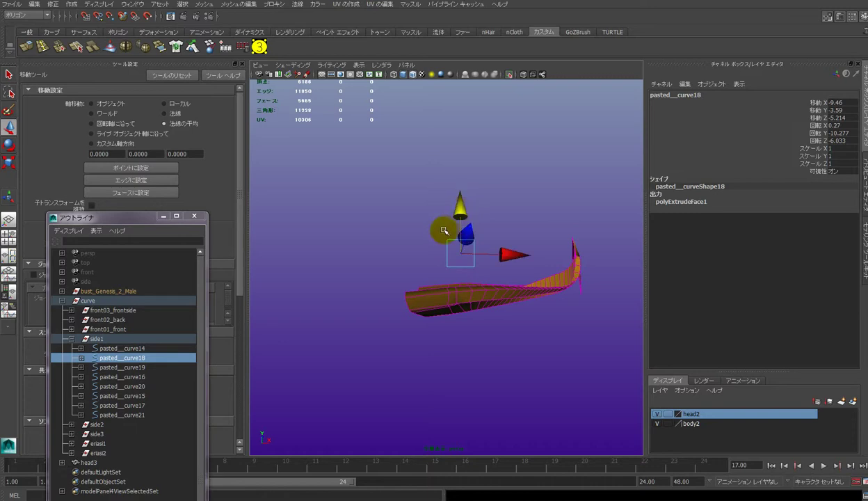
alt+drag(511, 259, 467, 229)
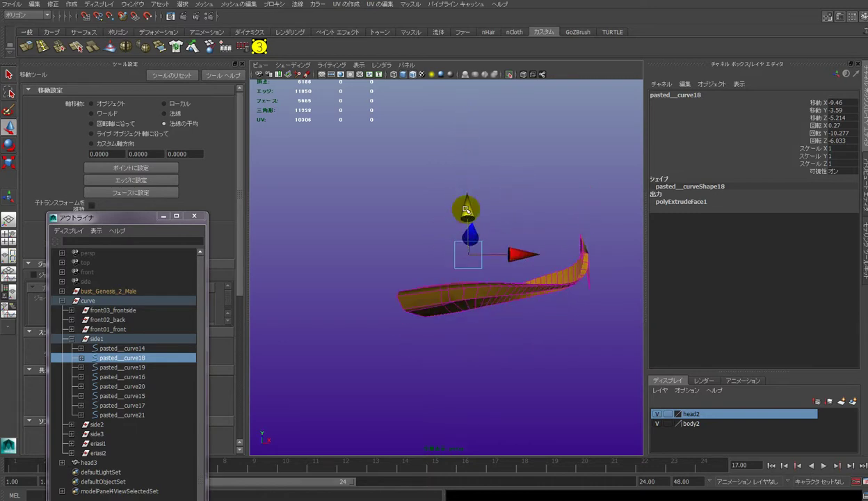
drag(470, 256, 470, 256)
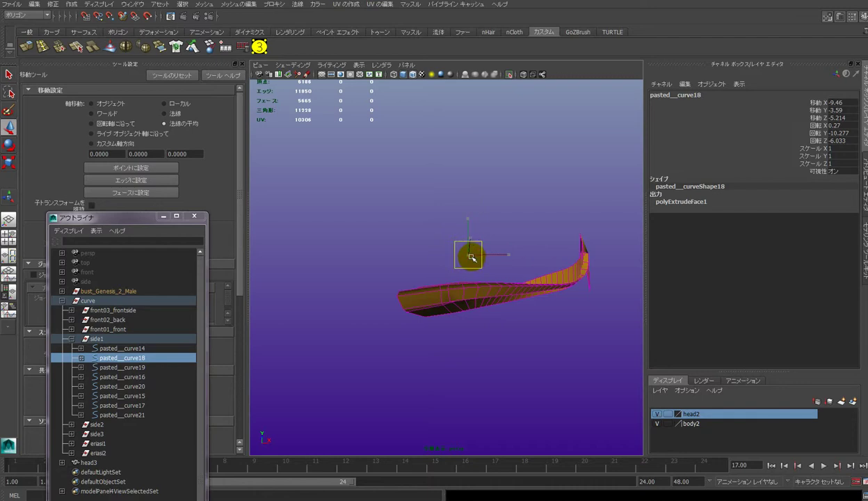
key(ctrl+z)
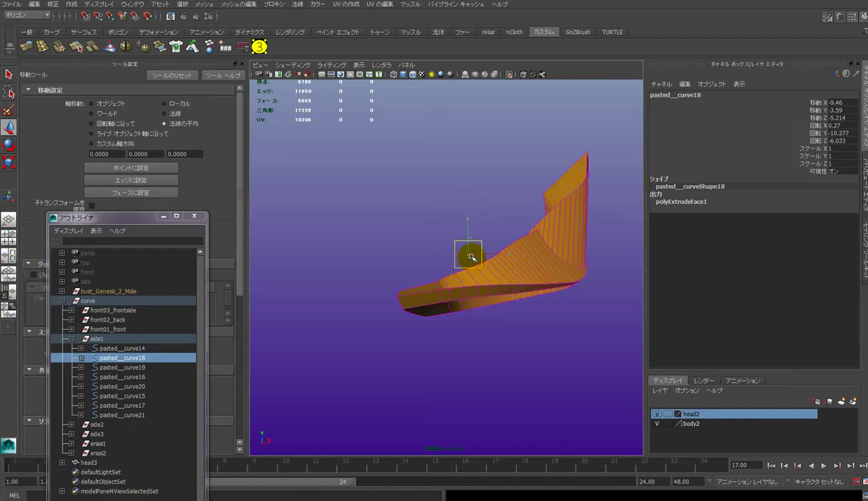
drag(471, 256, 471, 254)
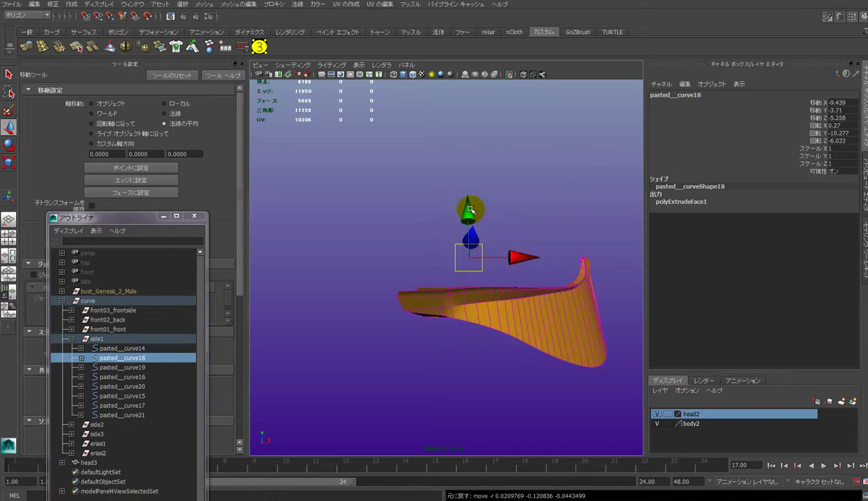
drag(470, 209, 471, 208)
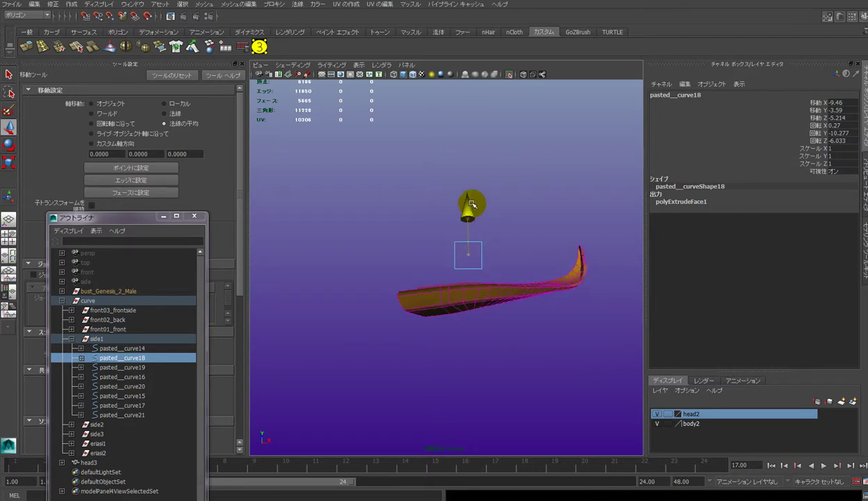
key(ctrl+z)
alt+drag(472, 245, 475, 266)
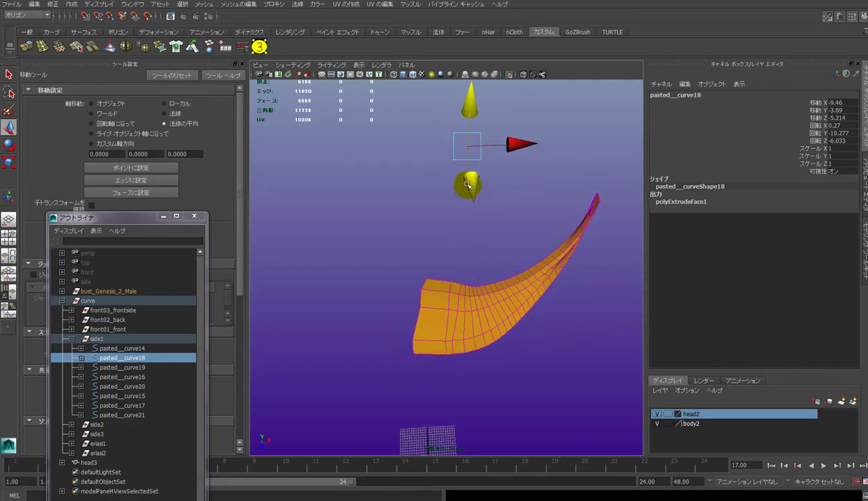
drag(470, 186, 470, 187)
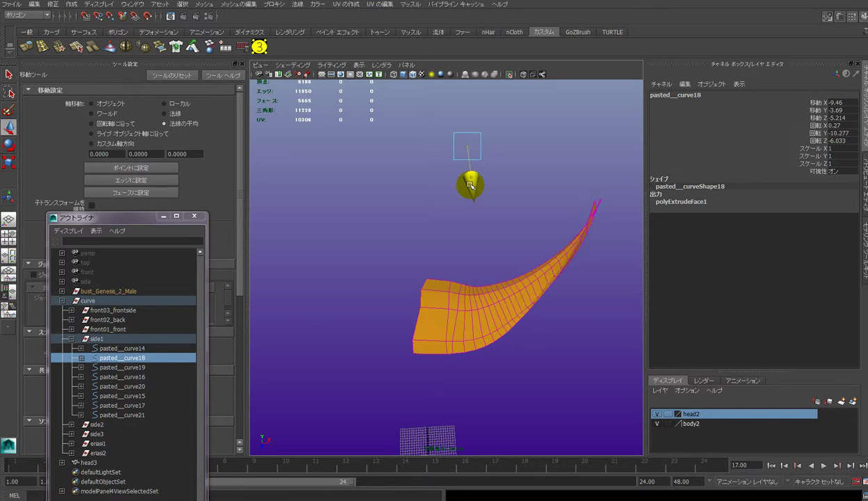
mouse_move(470, 186)
mouse_down()
mouse_move(459, 190)
mouse_move(479, 194)
mouse_move(481, 182)
mouse_move(503, 210)
mouse_move(480, 190)
mouse_move(551, 201)
mouse_move(435, 204)
mouse_move(434, 153)
mouse_move(564, 203)
mouse_move(548, 184)
mouse_up()
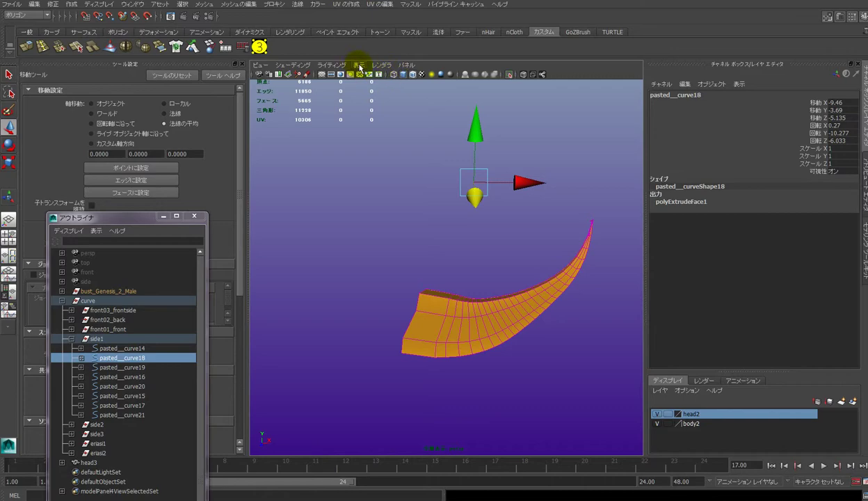
Turn off Isolate Select and zoom in on the full head's hairline
click(358, 65)
mouse_move(399, 79)
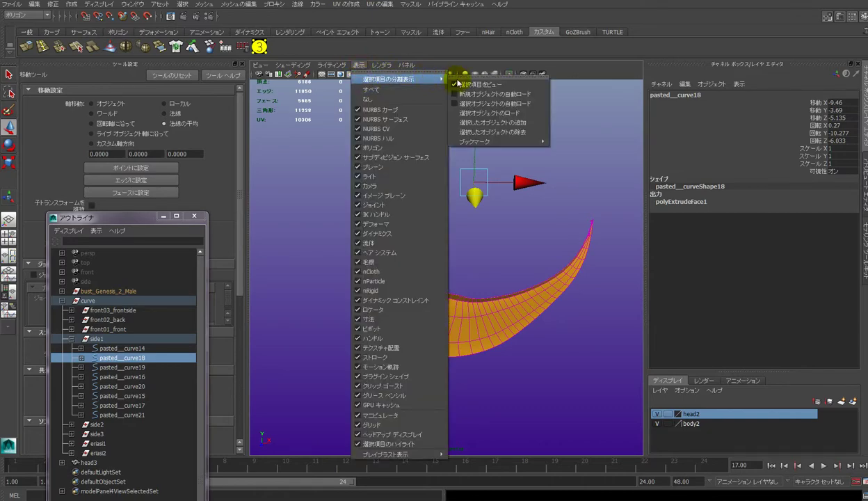
click(451, 84)
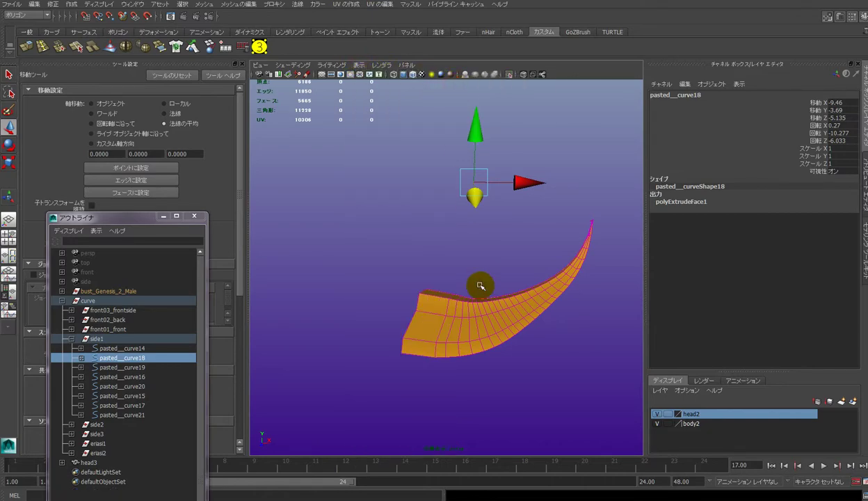
scroll(484, 279, down, 5)
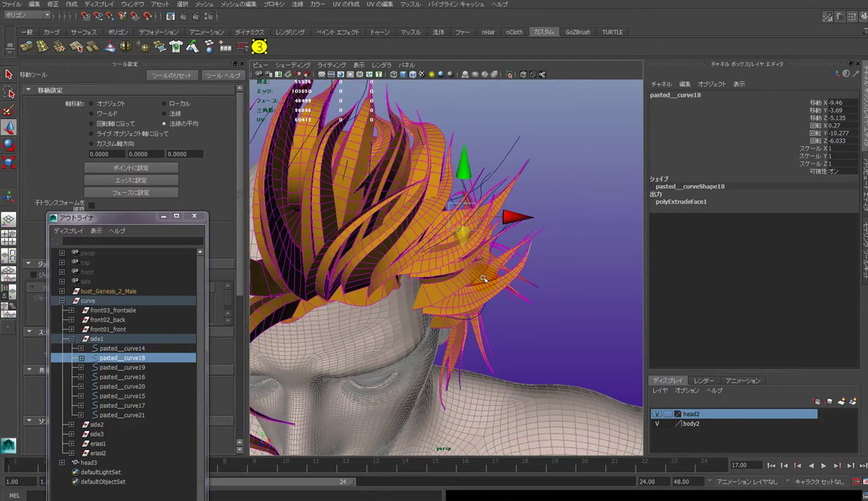
alt+drag(480, 273, 411, 295)
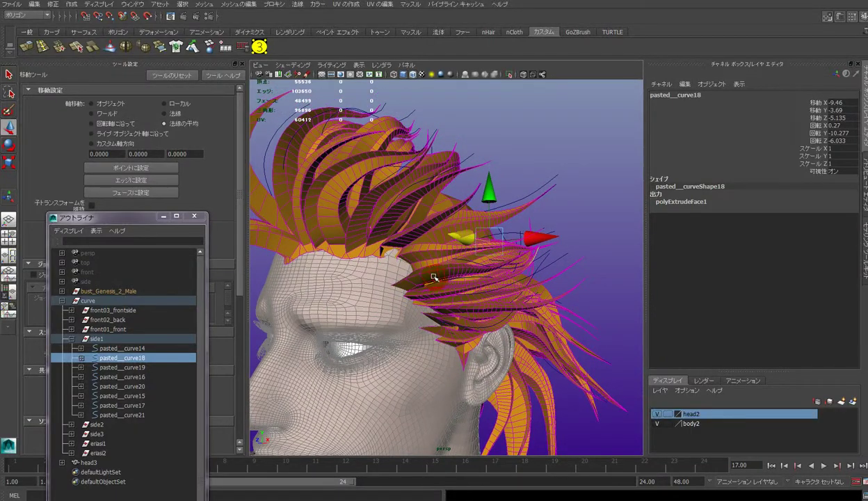
mouse_move(480, 305)
alt+mouse_down()
mouse_move(481, 322)
mouse_move(485, 306)
mouse_move(499, 311)
mouse_move(478, 321)
mouse_move(488, 315)
alt+mouse_up()
mouse_move(488, 314)
alt+right_down()
mouse_move(412, 300)
mouse_move(395, 281)
mouse_move(495, 306)
alt+right_up()
Pick a head3 hairline face and grow it into a 19-face band with Shift+>
right_drag(430, 269, 426, 279)
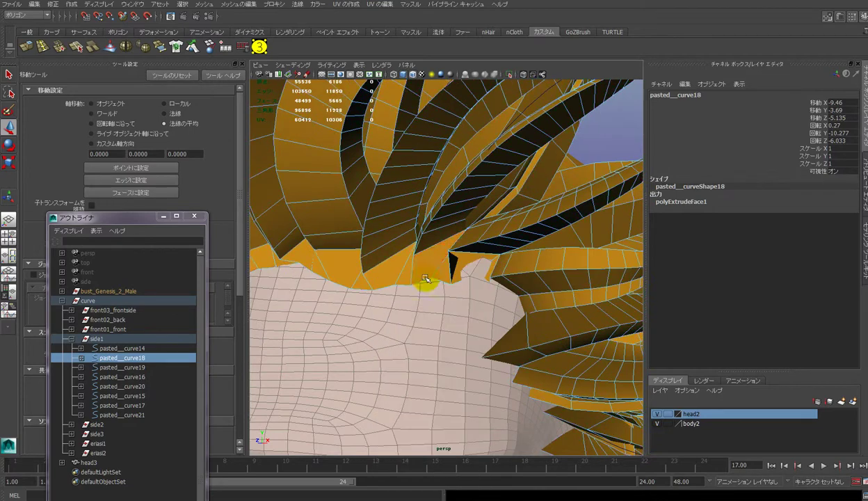
click(406, 282)
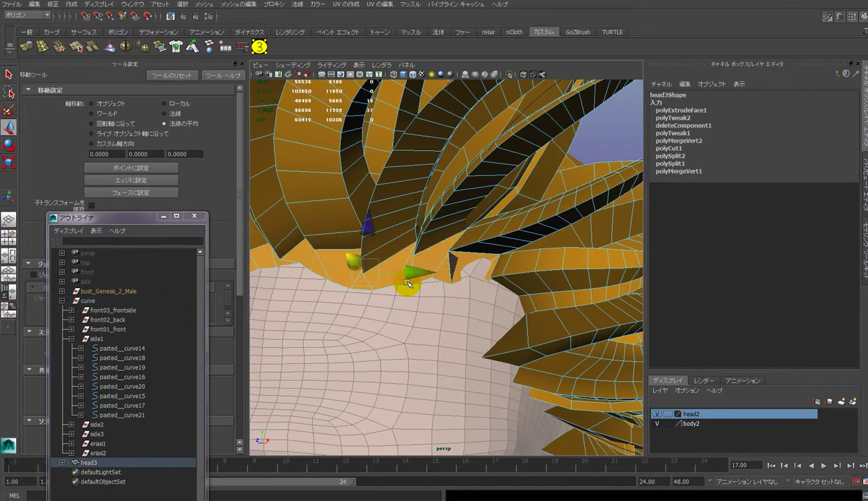
key(shift+period)
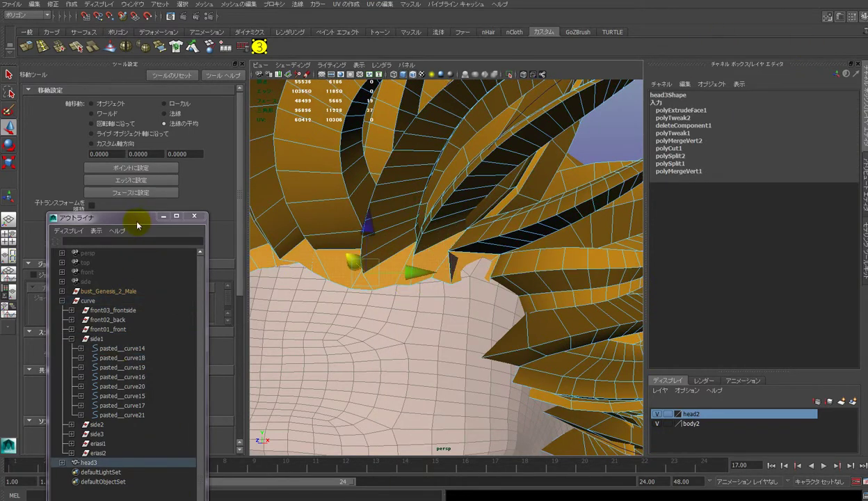
mouse_move(130, 219)
mouse_down()
mouse_move(146, 91)
mouse_move(132, 230)
mouse_move(135, 52)
mouse_up()
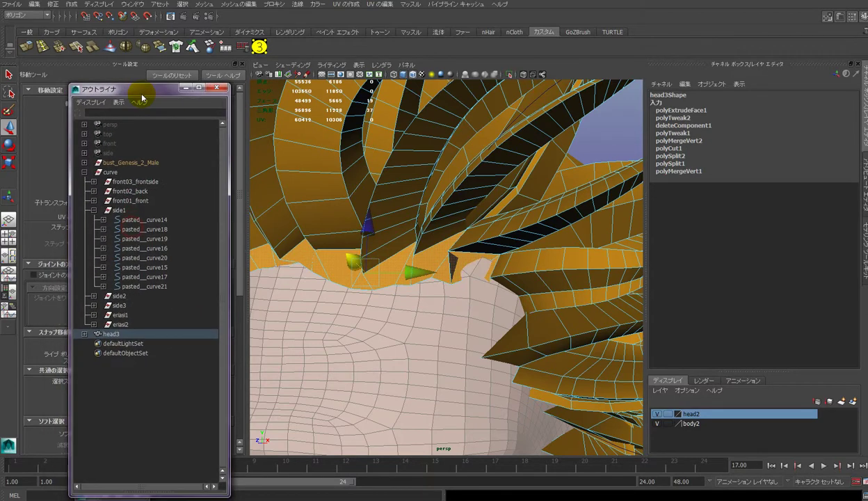
Drag the lambert3 material from the Hypershade onto the hairline faces and orbit to check
click(105, 495)
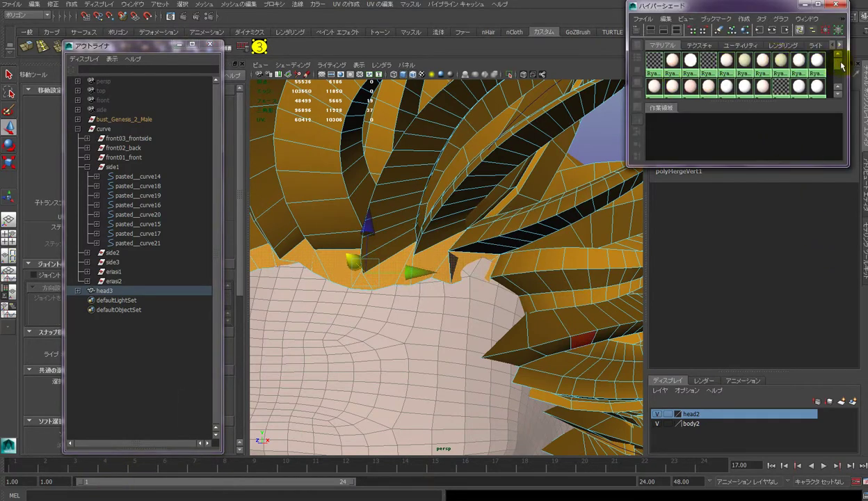
scroll(817, 70, down, 5)
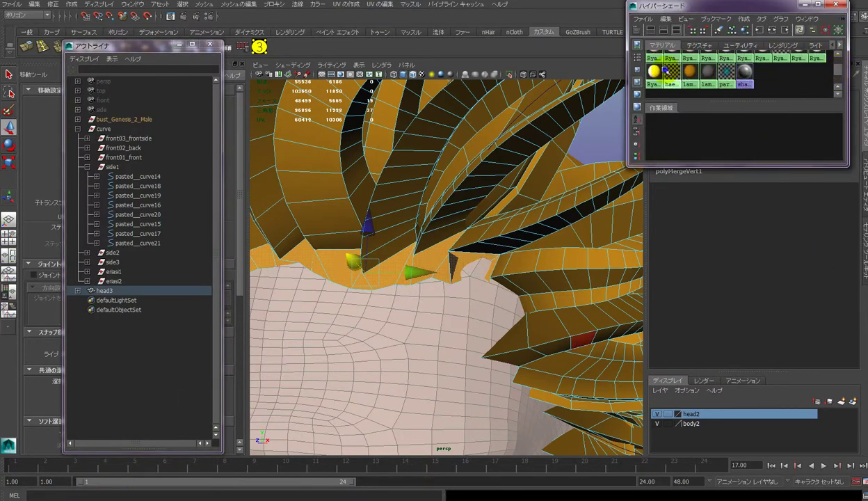
right_click(717, 78)
click(665, 51)
middle_drag(678, 97, 603, 209)
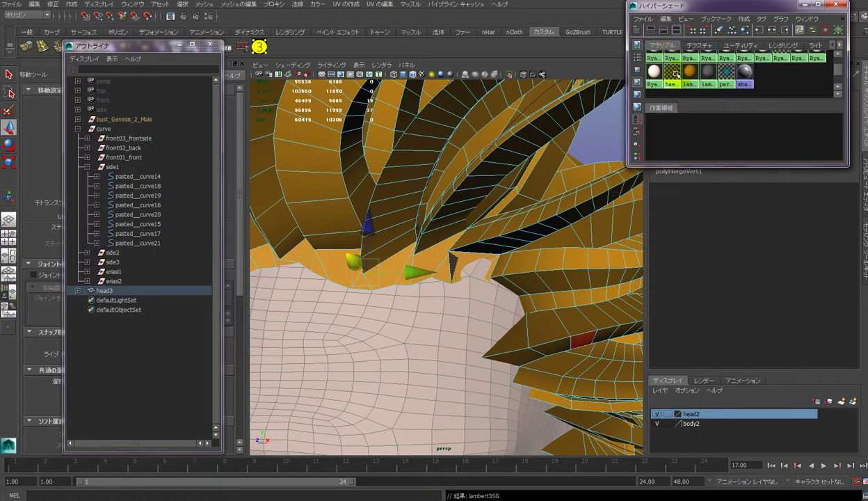
mouse_move(603, 209)
alt+mouse_down()
mouse_move(535, 258)
mouse_move(558, 243)
alt+mouse_up()
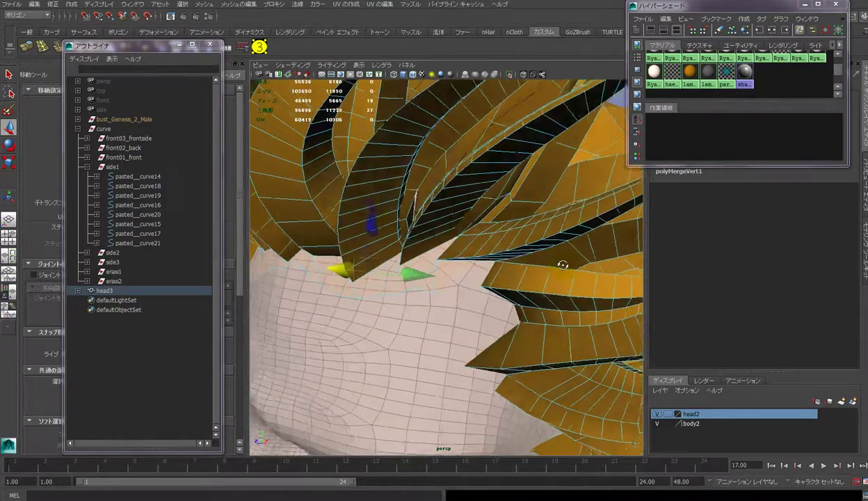
alt+middle_drag(558, 243, 501, 206)
alt+drag(501, 207, 513, 249)
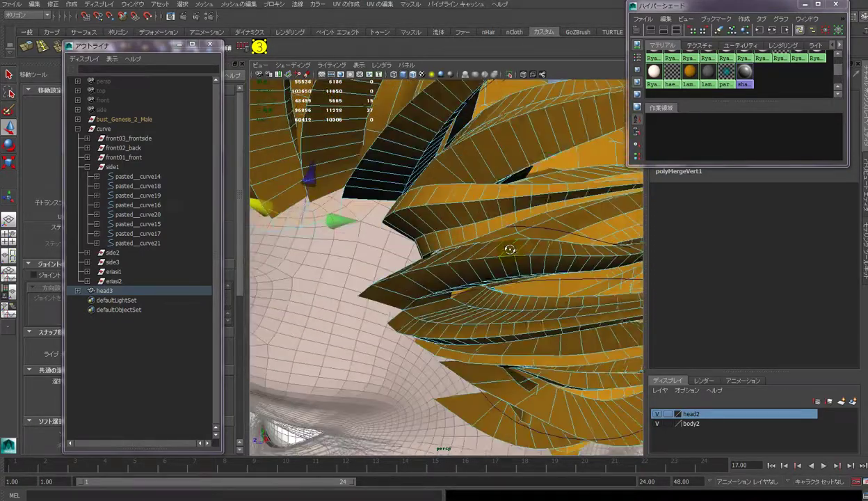
Select pasted__curve18, hide the head2 layer and switch the curve to Control Vertex mode
click(137, 186)
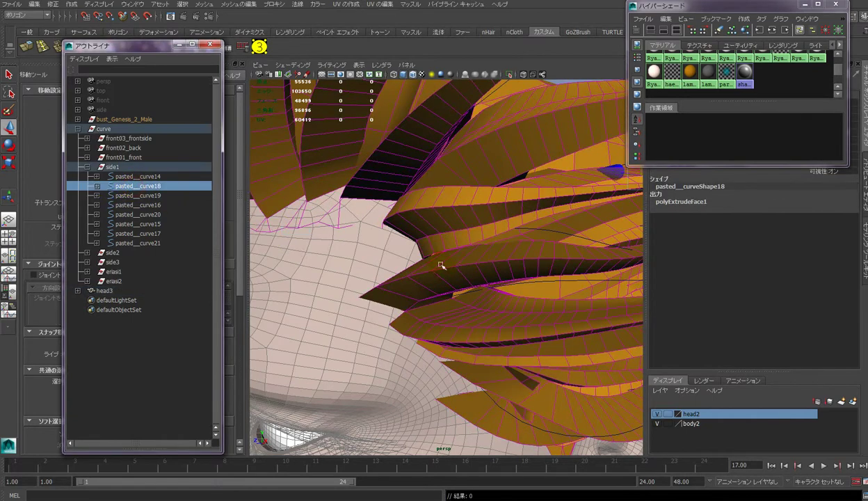
alt+drag(552, 270, 462, 262)
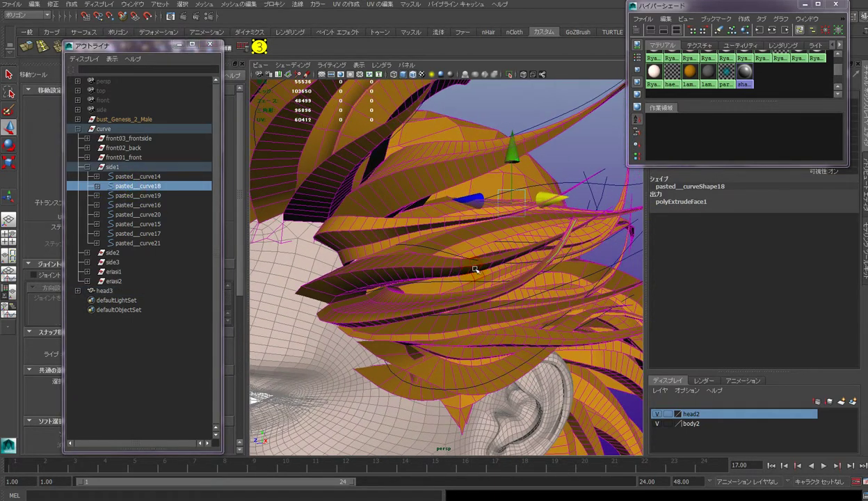
click(657, 413)
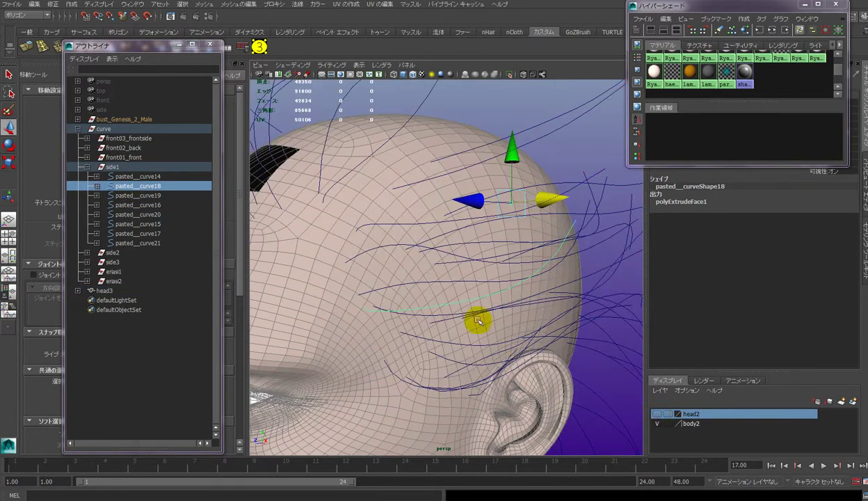
click(656, 414)
alt+drag(523, 383, 537, 380)
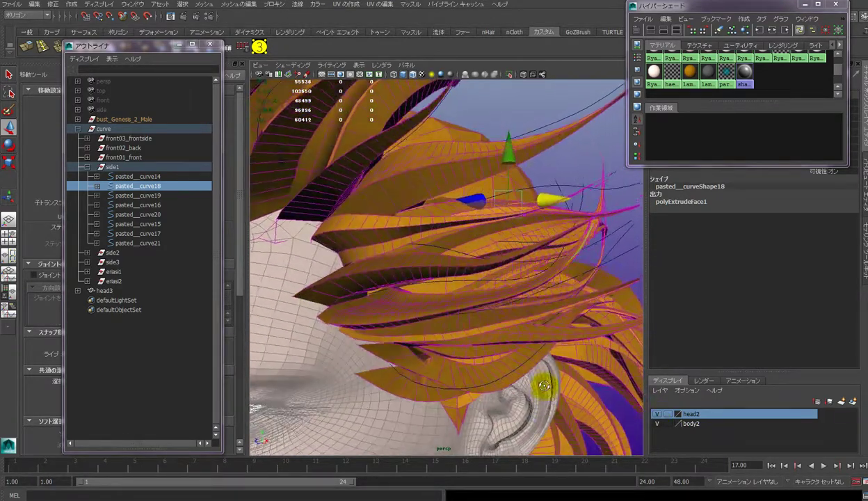
alt+drag(536, 380, 545, 384)
click(658, 414)
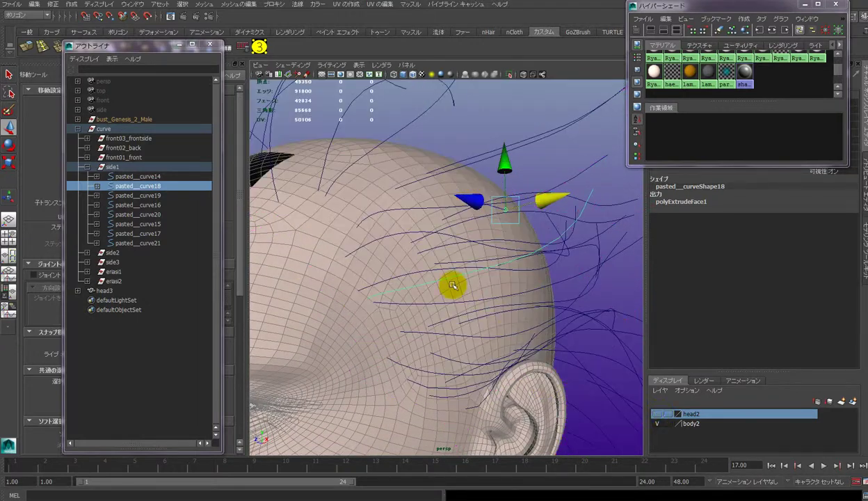
right_drag(443, 282, 445, 259)
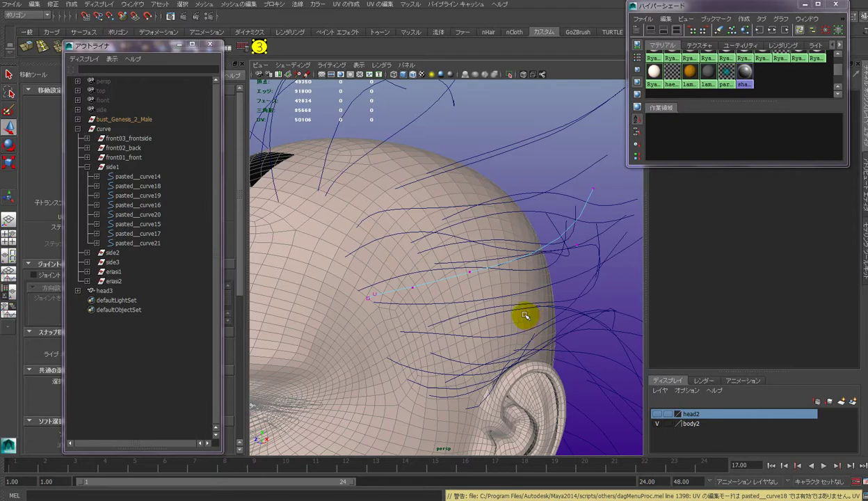
click(658, 415)
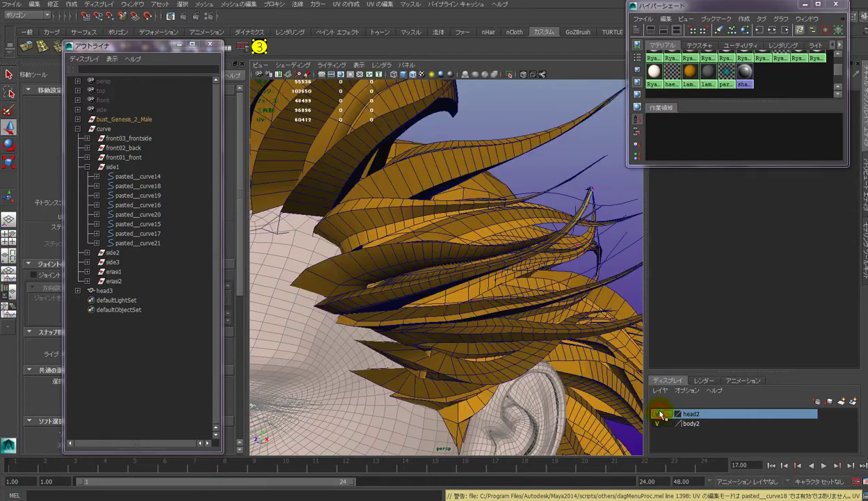
mouse_move(517, 384)
alt+mouse_down()
mouse_move(503, 401)
mouse_move(504, 427)
mouse_move(519, 422)
alt+mouse_up()
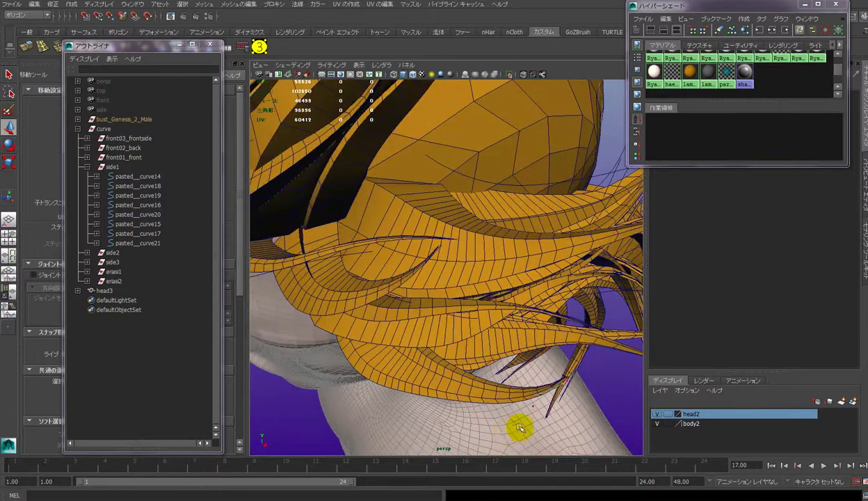
click(658, 414)
mouse_move(532, 376)
alt+mouse_down()
mouse_move(517, 368)
mouse_move(526, 375)
mouse_move(527, 369)
alt+mouse_up()
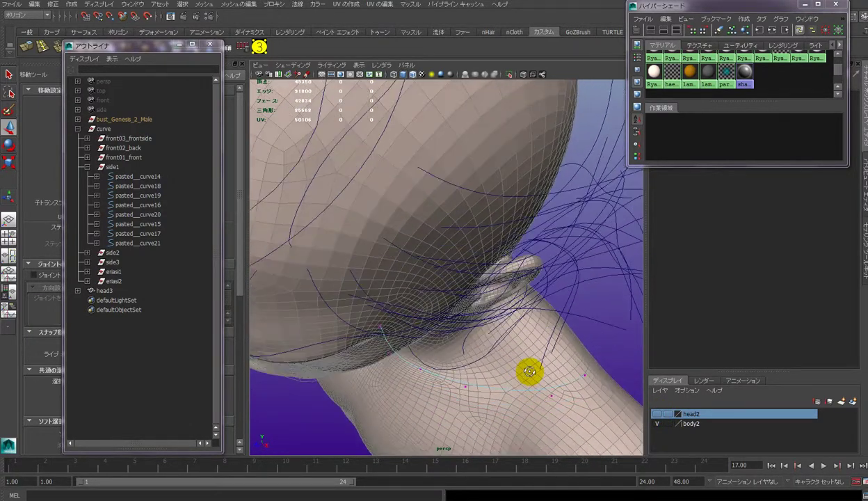
Move a curve CV up-left along the neck and check the reshaped strip
click(422, 370)
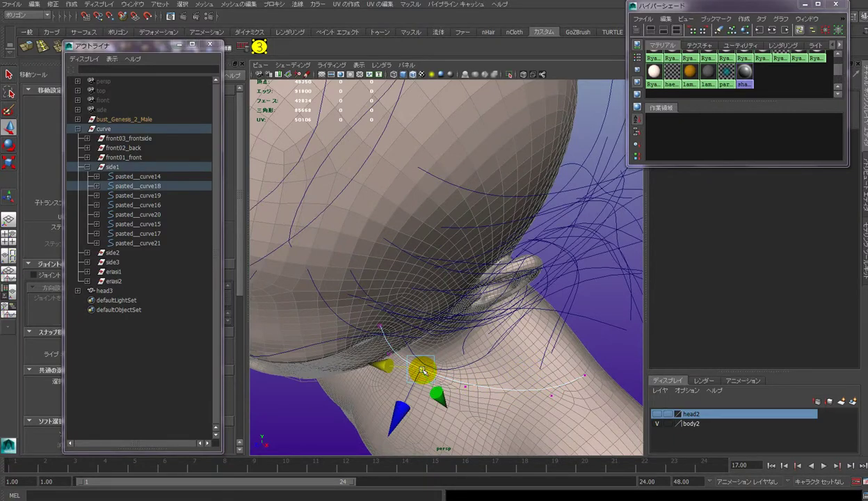
drag(422, 370, 397, 349)
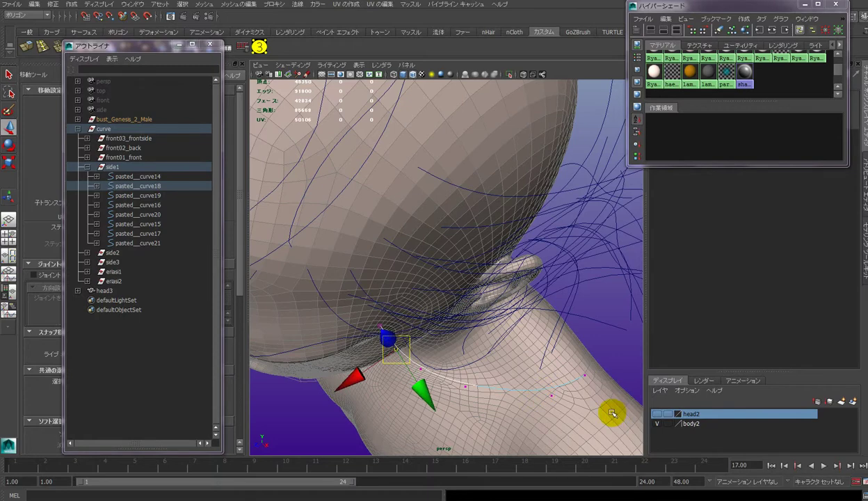
click(667, 414)
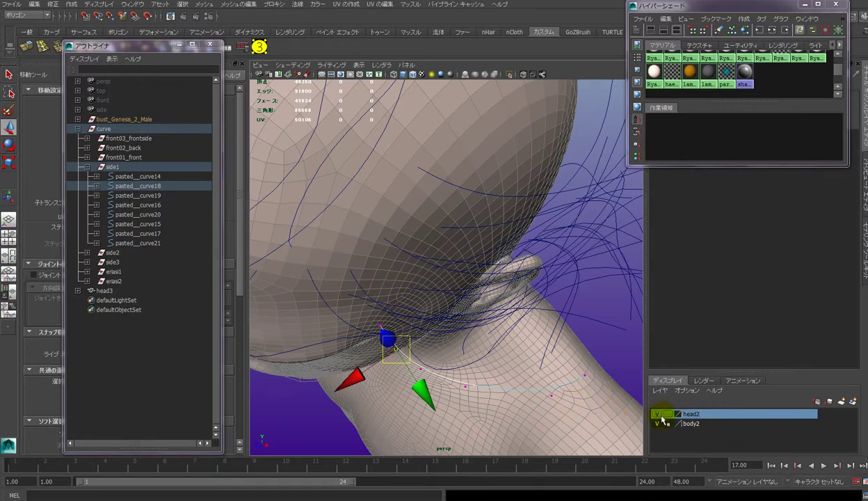
click(662, 416)
alt+drag(569, 394, 568, 386)
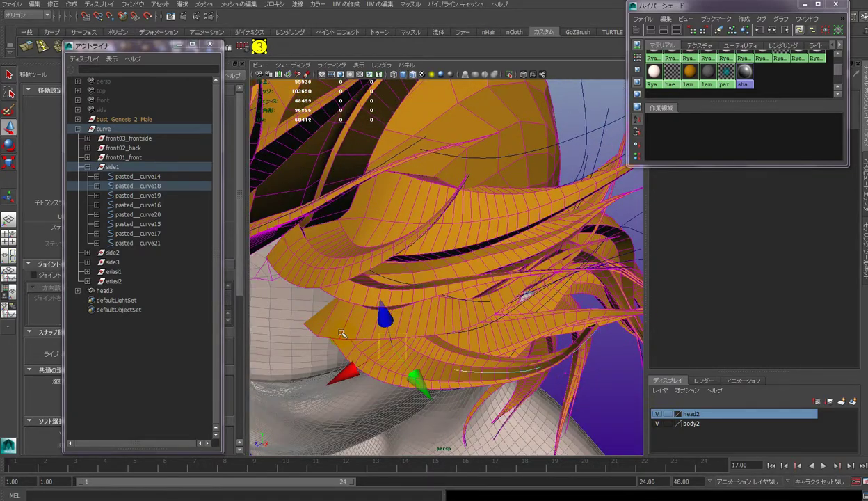
click(657, 413)
mouse_move(552, 388)
alt+mouse_down()
mouse_move(549, 397)
mouse_move(614, 388)
alt+mouse_up()
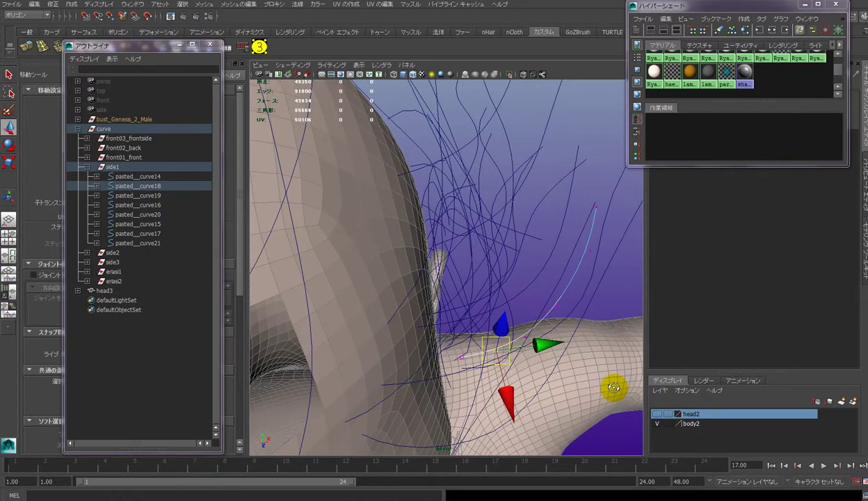
click(666, 415)
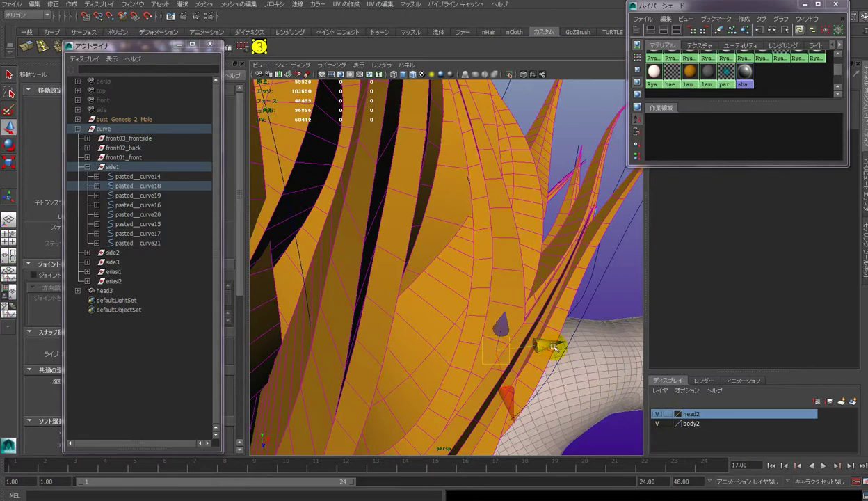
mouse_move(594, 381)
alt+mouse_down()
mouse_move(572, 280)
mouse_move(557, 370)
mouse_move(546, 364)
alt+mouse_up()
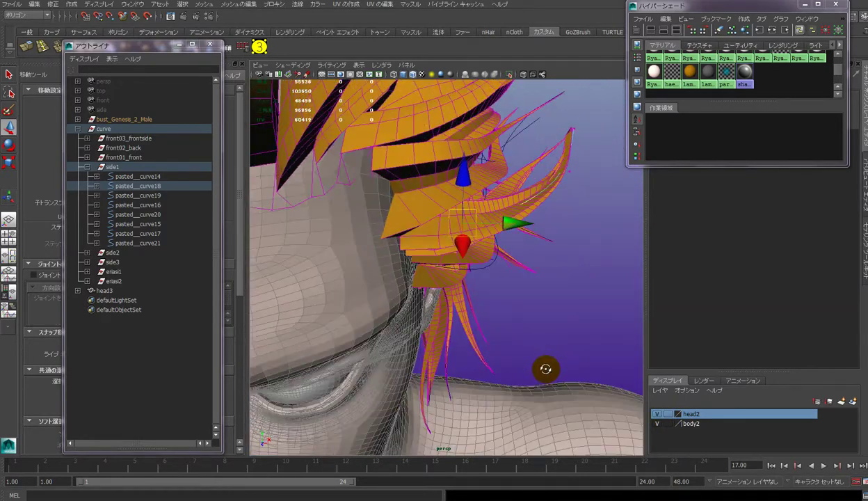
Slide the curve's end CV near the ear left toward the face, with hair shown again
drag(512, 222, 509, 223)
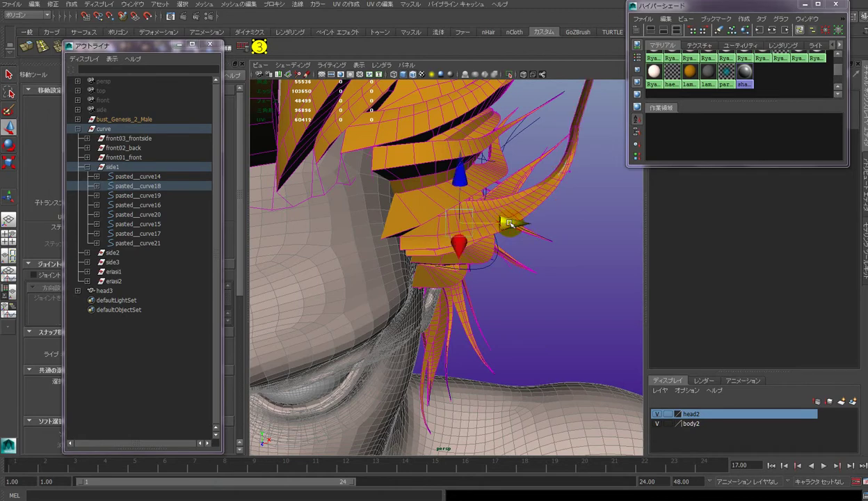
key(ctrl+z)
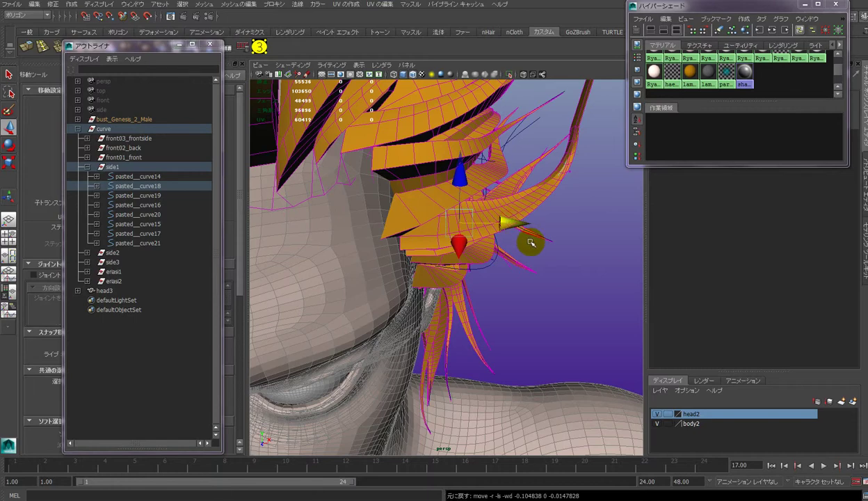
key(ctrl+z)
key(ctrl+z)
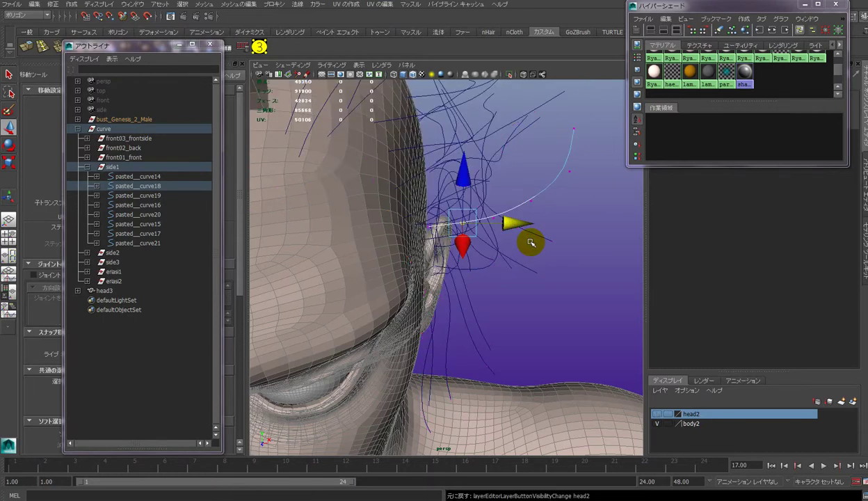
click(431, 227)
drag(430, 227, 354, 226)
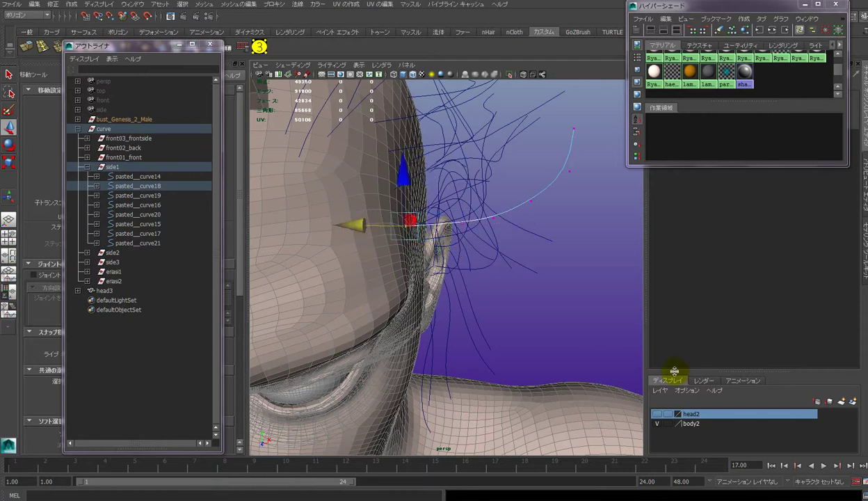
click(656, 414)
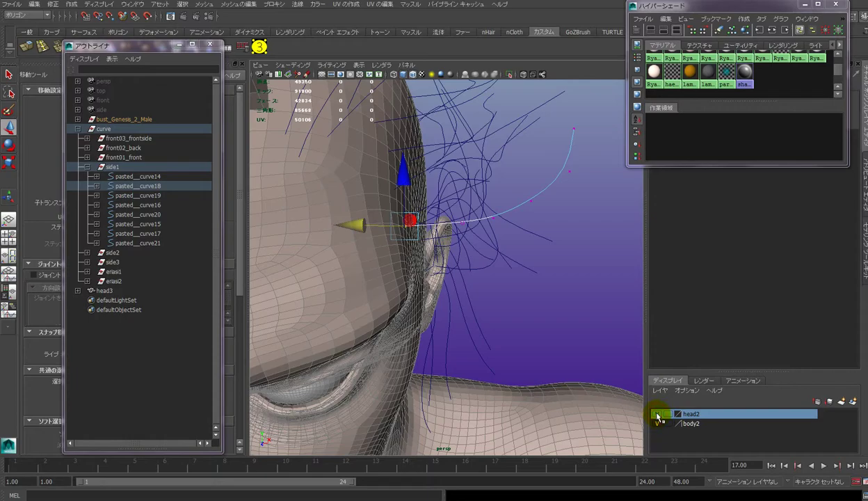
mouse_move(567, 363)
alt+mouse_down()
mouse_move(531, 344)
mouse_move(509, 311)
mouse_move(496, 313)
mouse_move(500, 362)
mouse_move(517, 350)
mouse_move(569, 352)
mouse_move(577, 326)
mouse_move(522, 377)
mouse_move(484, 387)
mouse_move(470, 360)
mouse_move(477, 353)
mouse_move(482, 363)
alt+mouse_up()
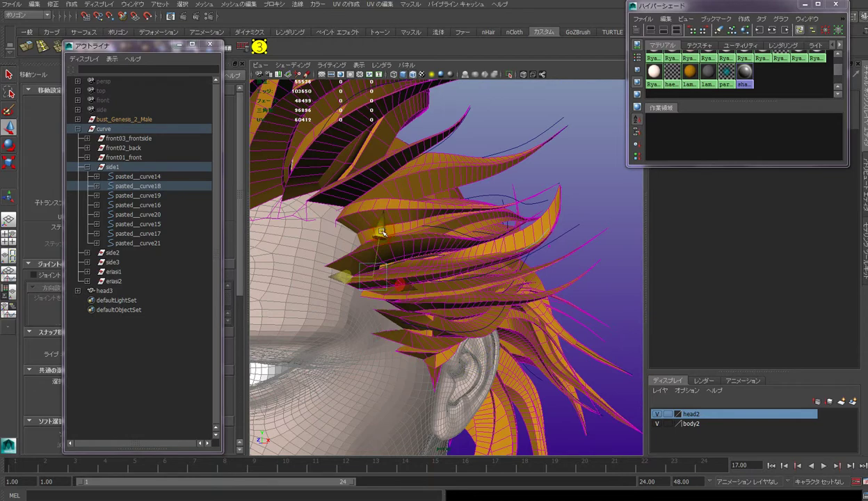
Move a guide CV near the temple upward to reshape that strip, undoing the final nudge
mouse_move(382, 232)
mouse_down()
mouse_move(381, 244)
mouse_move(463, 314)
mouse_up()
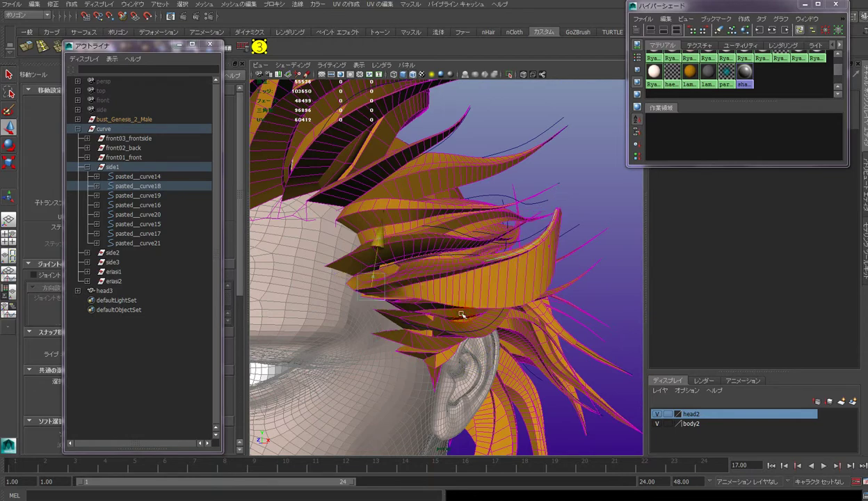
key(ctrl+z)
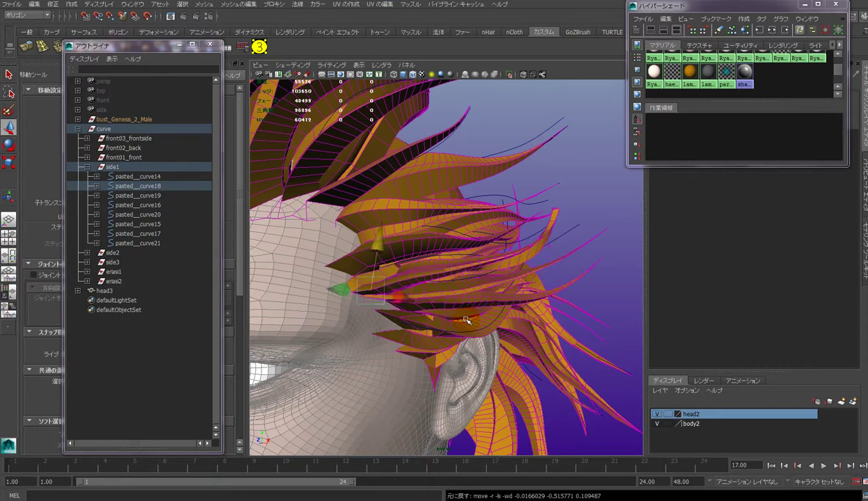
key(ctrl+z)
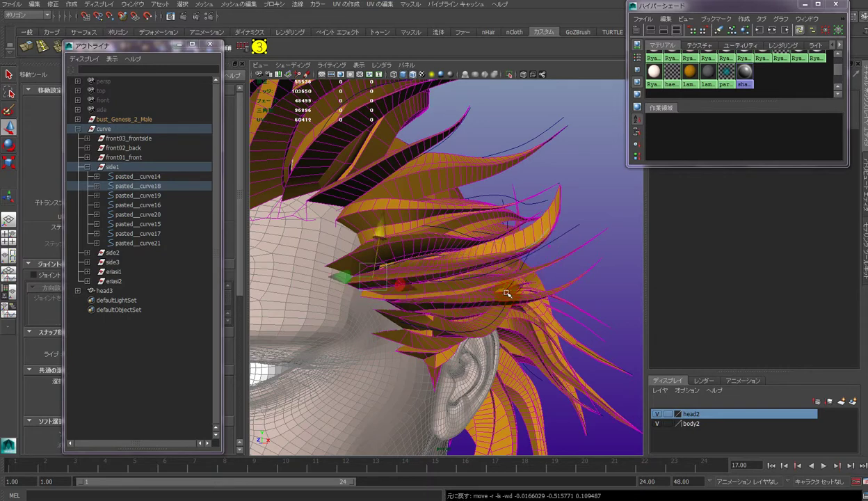
mouse_move(476, 282)
alt+mouse_down()
mouse_move(483, 327)
mouse_move(477, 288)
alt+mouse_up()
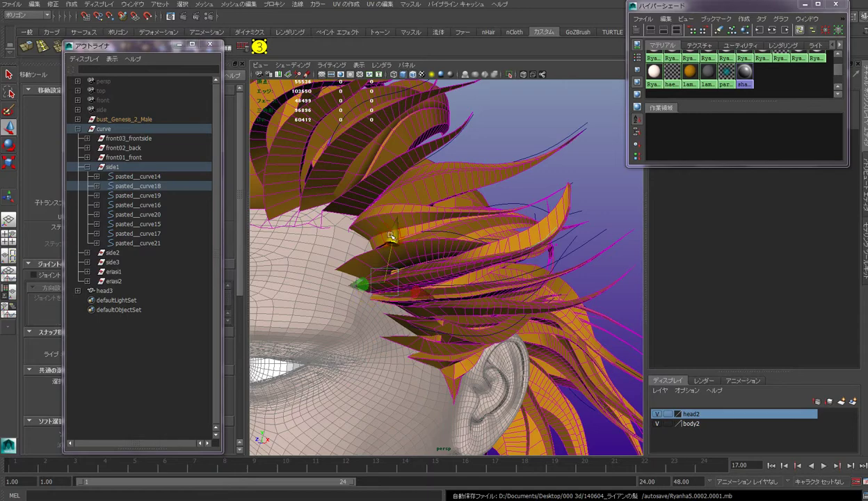
mouse_move(419, 319)
alt+mouse_down()
mouse_move(415, 334)
mouse_move(407, 332)
alt+mouse_up()
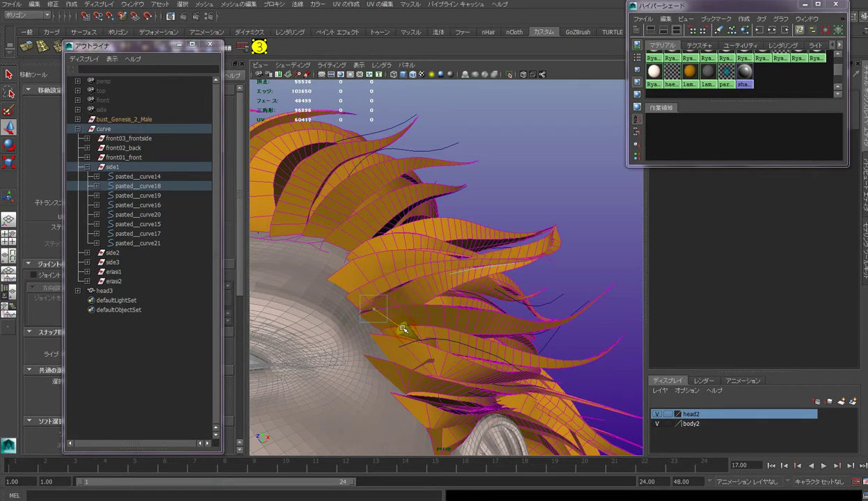
drag(402, 328, 402, 328)
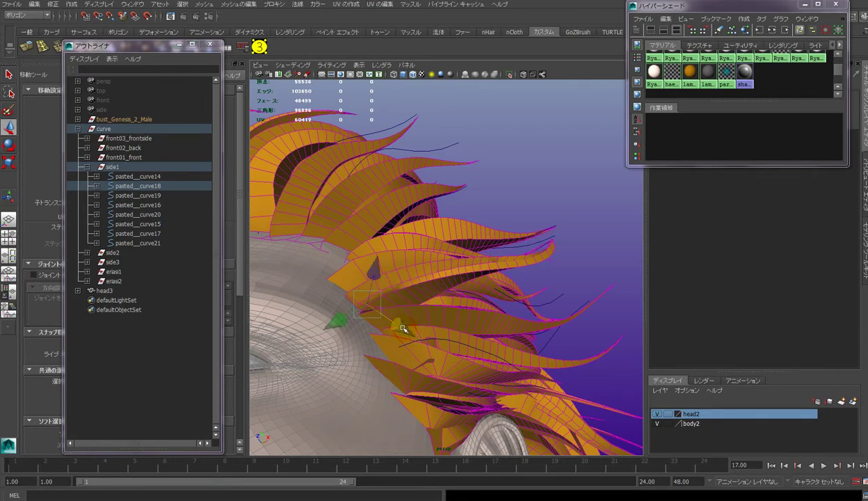
key(ctrl+z)
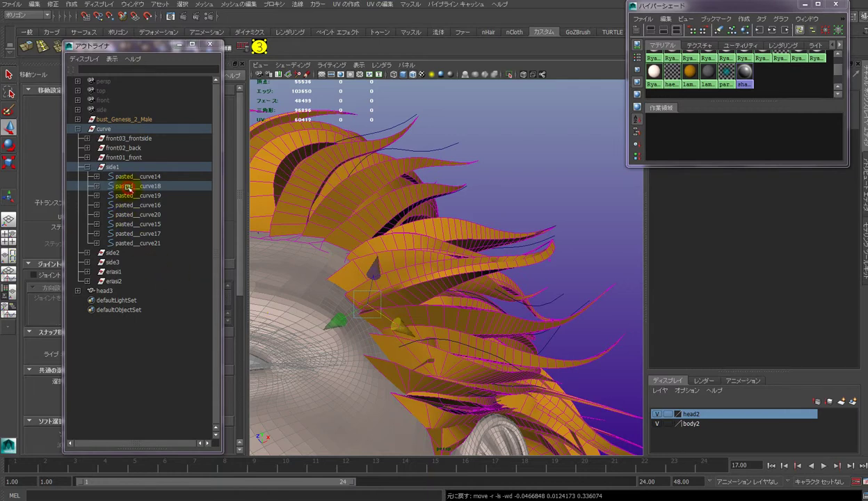
Try several positions of pasted__curve18, stepping through undo and redo to compare strip shapes
click(127, 186)
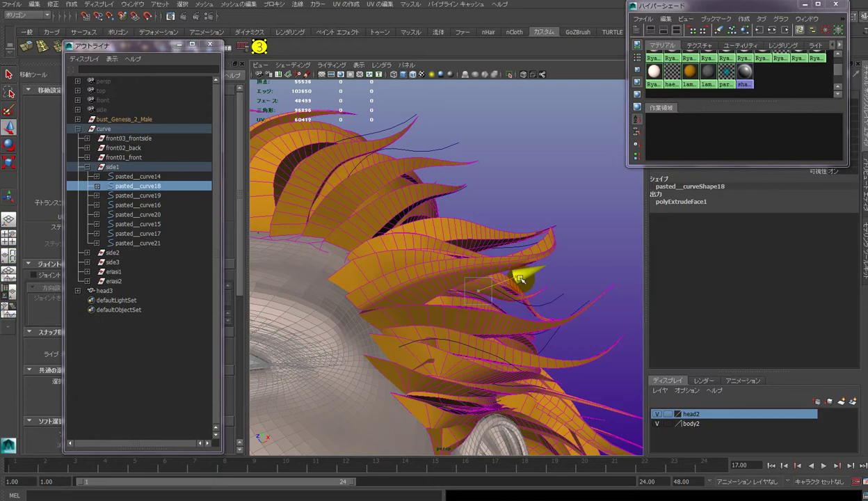
drag(520, 278, 519, 278)
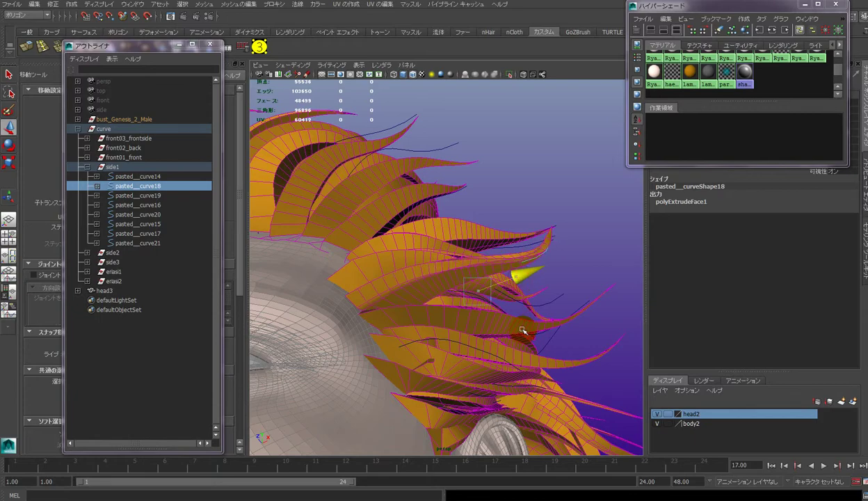
alt+drag(519, 322, 503, 284)
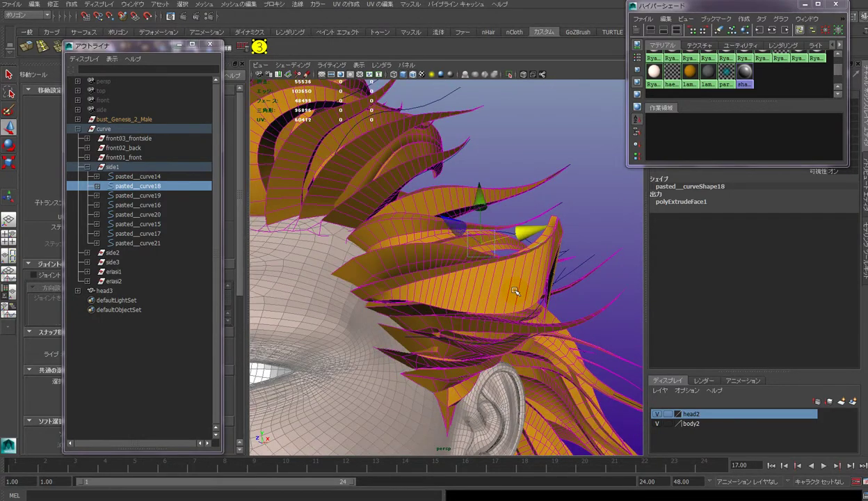
key(ctrl+z)
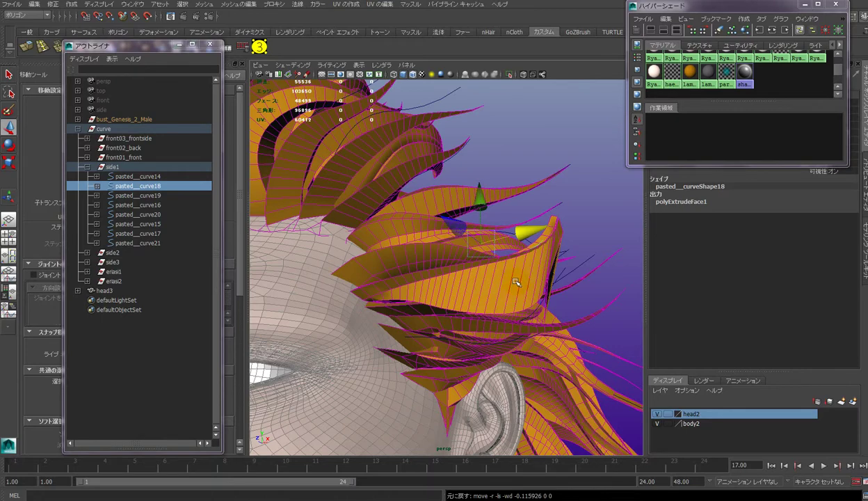
key(ctrl+z)
click(525, 232)
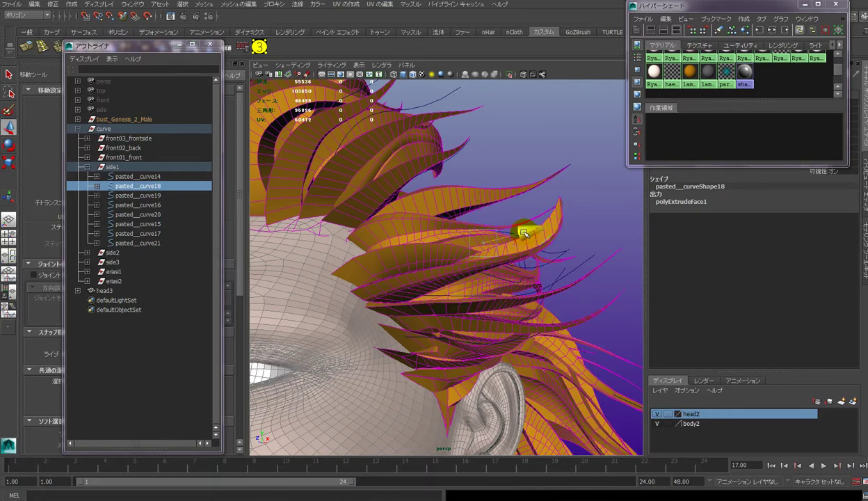
key(ctrl+z)
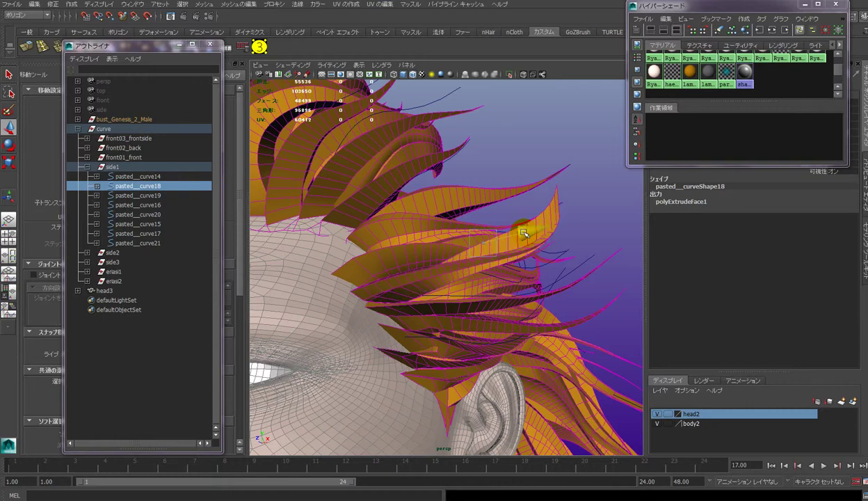
key(ctrl+z)
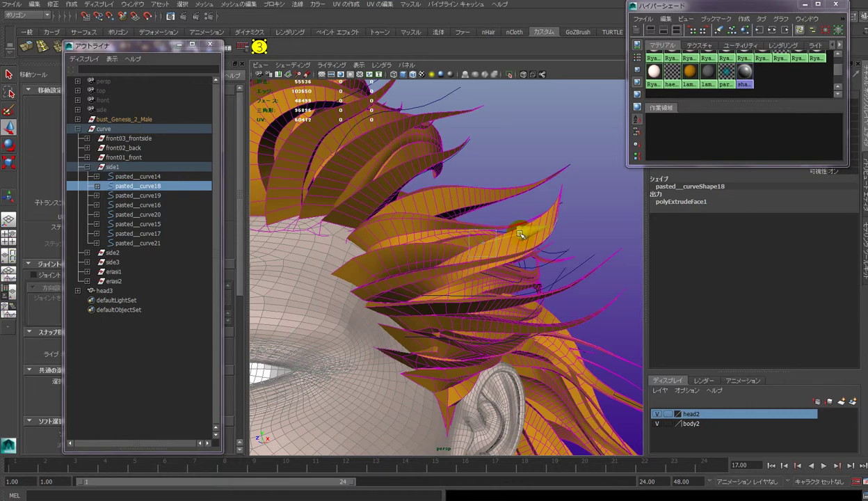
key(ctrl+z)
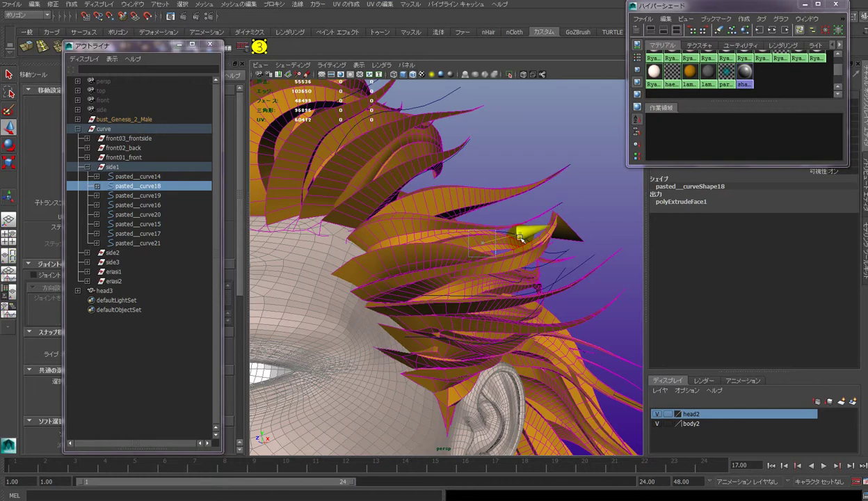
key(ctrl+z)
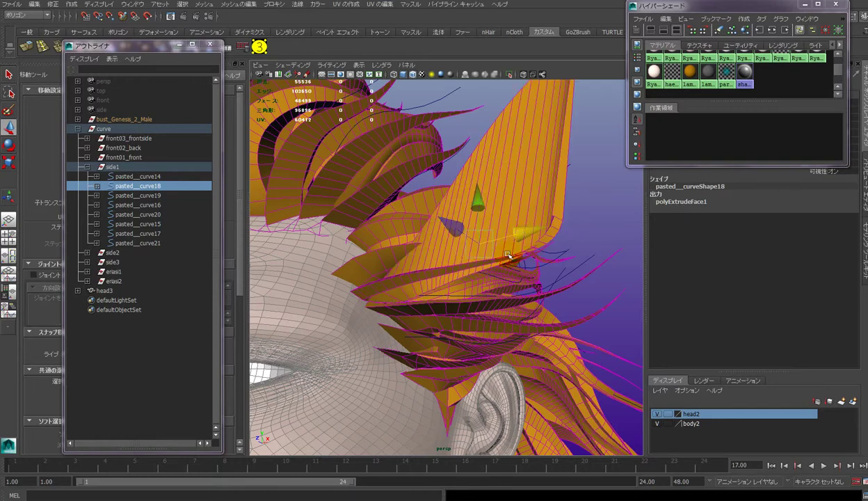
Settle the curve's vertical position so the strip above the ear forms a slim upward curve
click(477, 201)
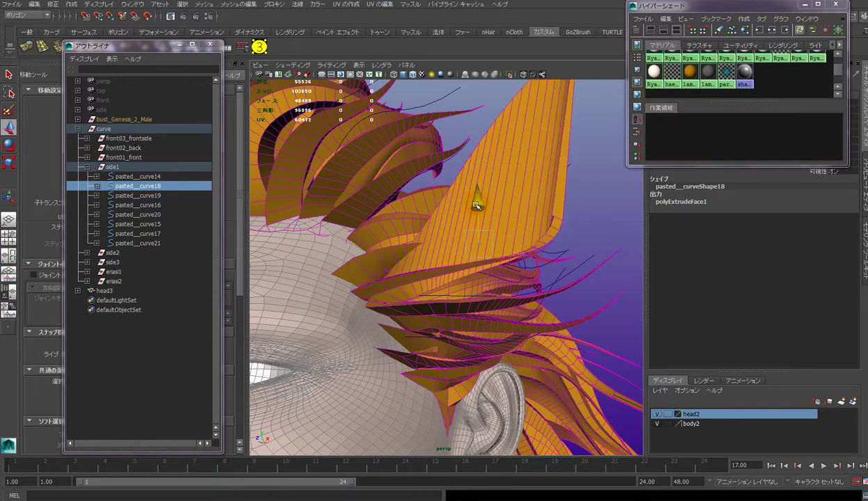
key(ctrl+z)
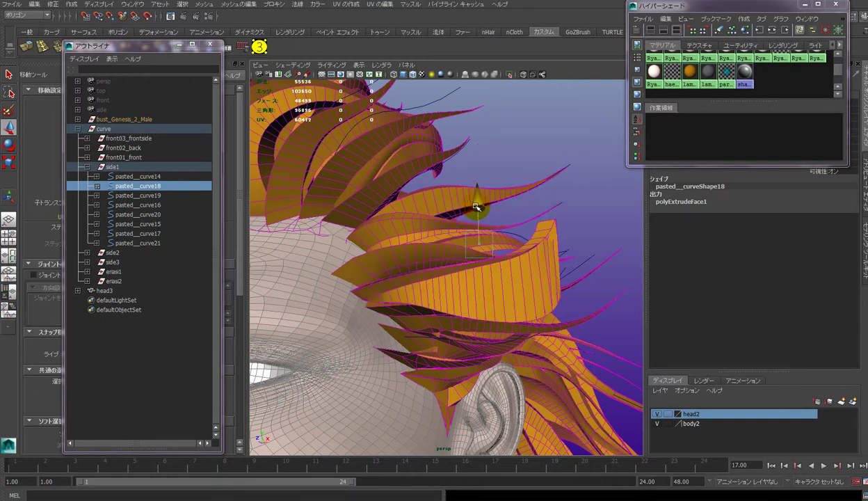
key(ctrl+z)
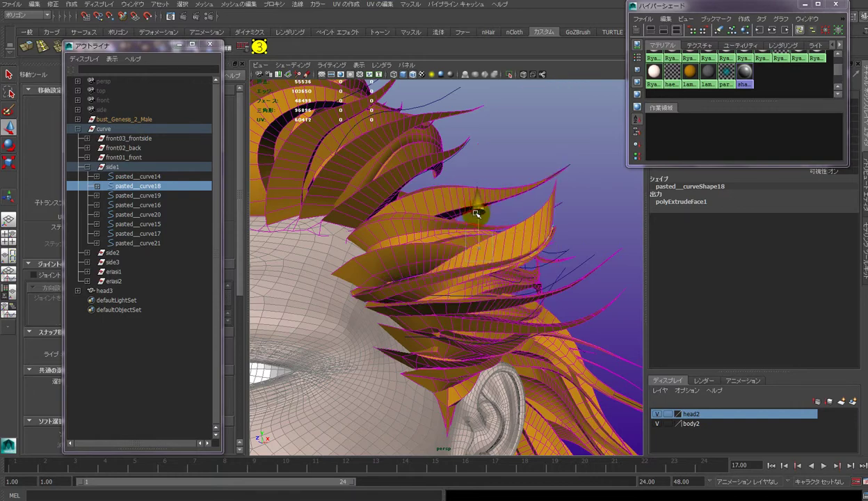
drag(476, 204, 476, 206)
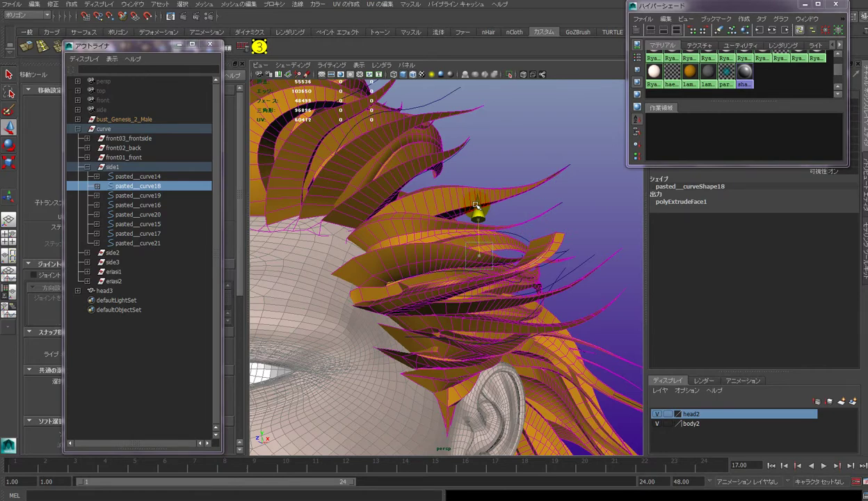
key(ctrl+z)
key(ctrl+z)
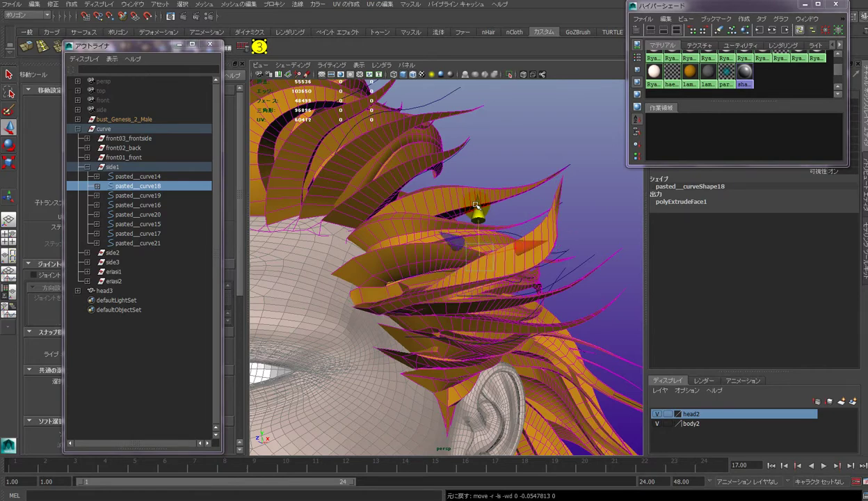
key(ctrl+z)
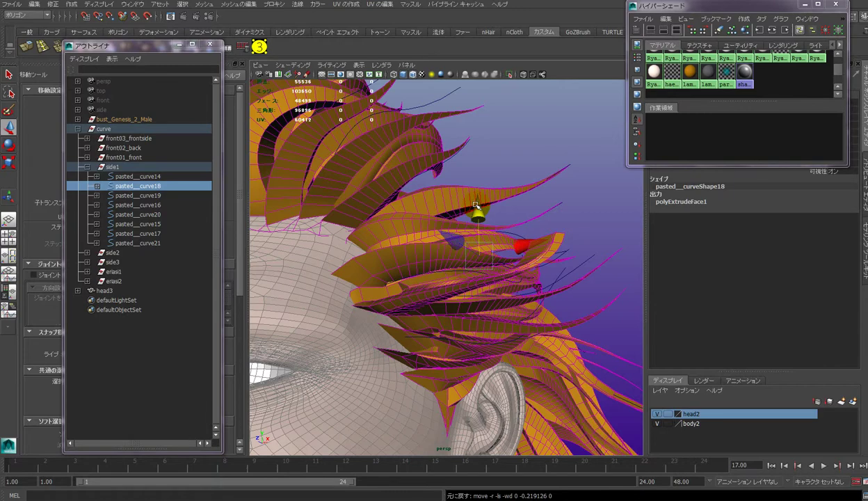
key(ctrl+z)
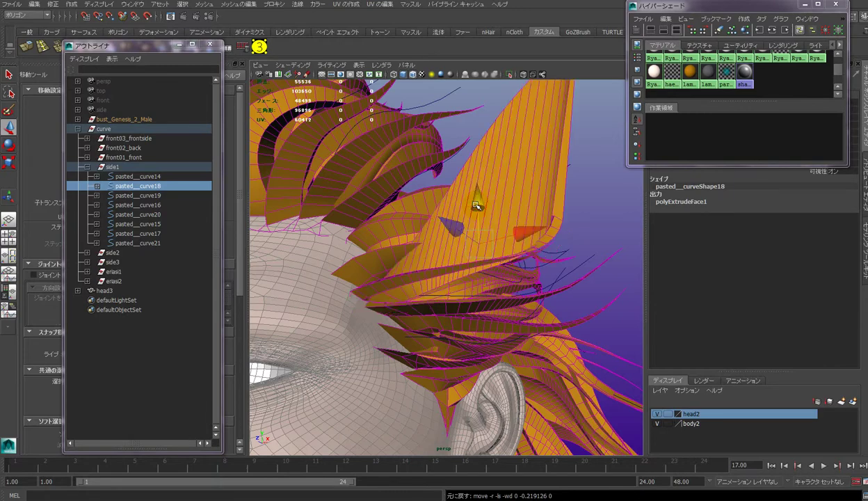
key(ctrl+z)
key(ctrl+z)
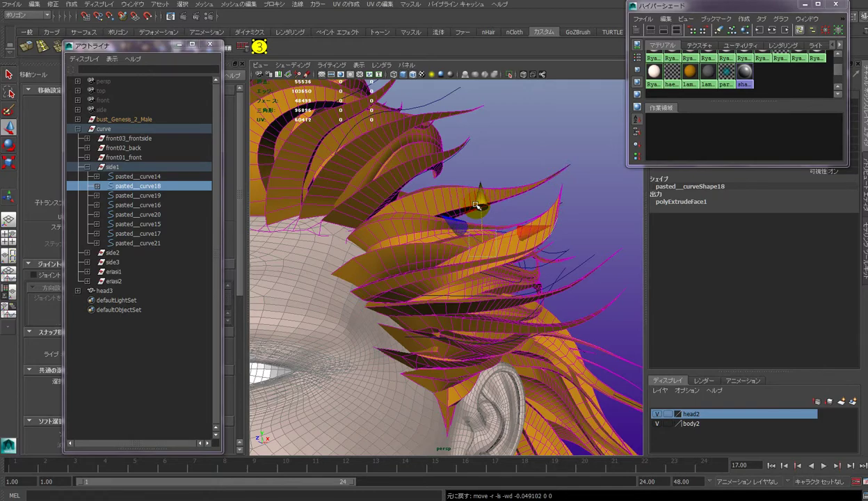
mouse_move(462, 287)
alt+mouse_down()
mouse_move(520, 308)
mouse_move(519, 300)
mouse_move(534, 300)
mouse_move(518, 299)
alt+mouse_up()
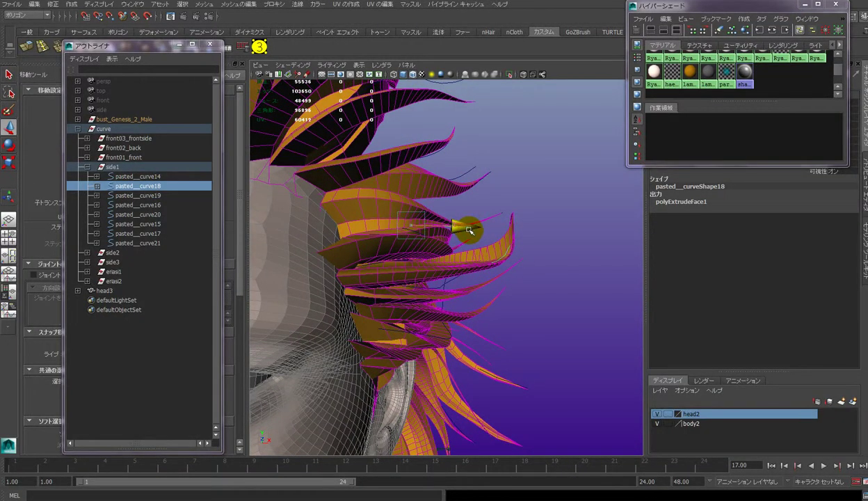
Slide guide curve pasted__curve18 sideways along X to reshape the side hair strip
drag(469, 230, 469, 231)
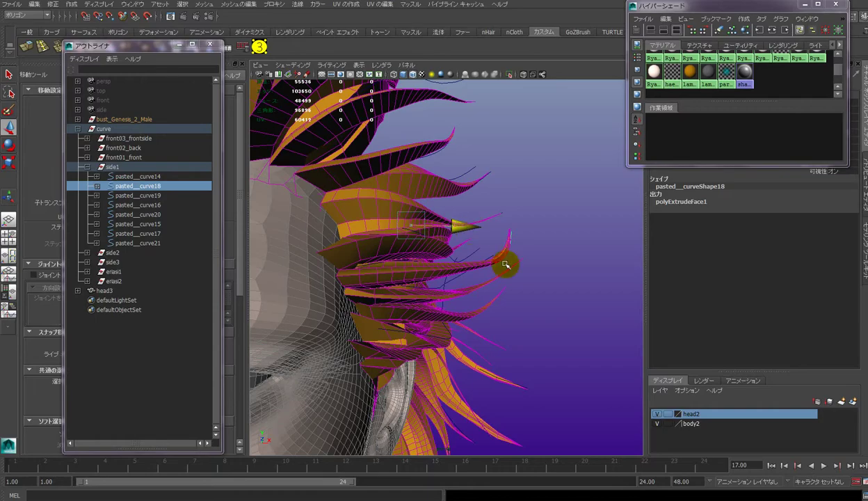
mouse_move(488, 316)
alt+mouse_down()
mouse_move(412, 313)
mouse_move(402, 306)
mouse_move(410, 273)
mouse_move(520, 310)
mouse_move(535, 332)
mouse_move(548, 323)
mouse_move(531, 310)
mouse_move(537, 314)
alt+mouse_up()
mouse_move(498, 182)
mouse_down()
mouse_move(484, 188)
mouse_move(490, 194)
mouse_up()
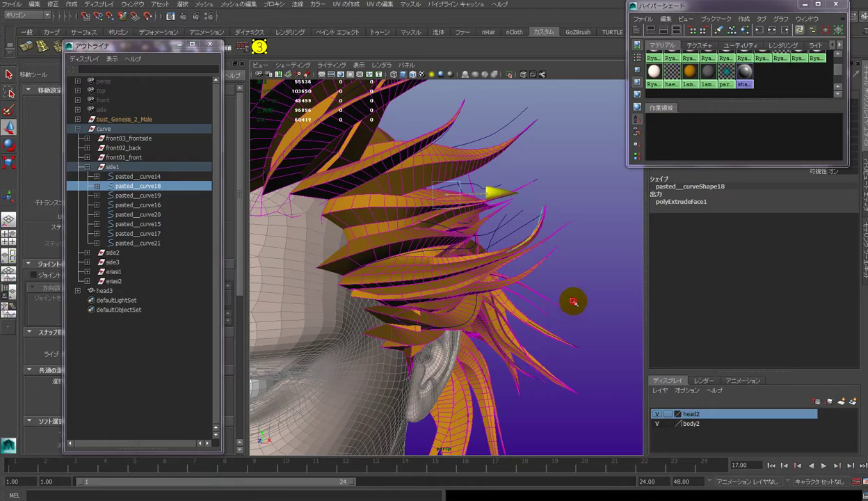
mouse_move(571, 300)
alt+mouse_down()
mouse_move(477, 276)
mouse_move(444, 291)
mouse_move(465, 306)
mouse_move(539, 324)
mouse_move(560, 313)
mouse_move(601, 314)
mouse_move(613, 328)
mouse_move(586, 315)
mouse_move(481, 217)
mouse_move(487, 207)
alt+mouse_up()
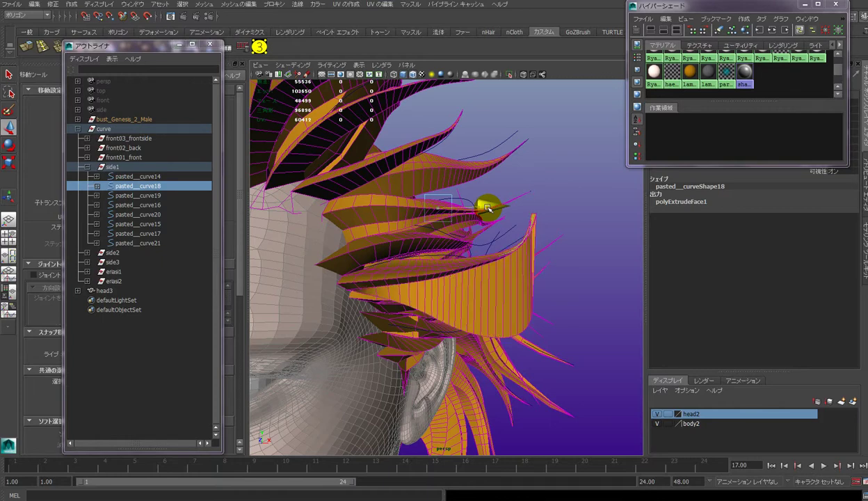
mouse_move(488, 207)
mouse_down()
mouse_move(386, 227)
mouse_move(442, 267)
mouse_move(449, 258)
mouse_up()
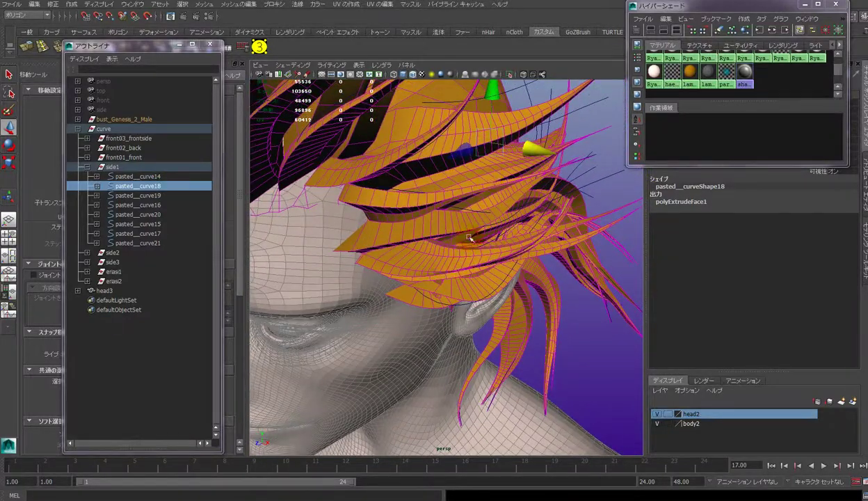
Try scaling the guide curve from its centre, then undo twice to discard the ballooned strip
drag(467, 155, 467, 152)
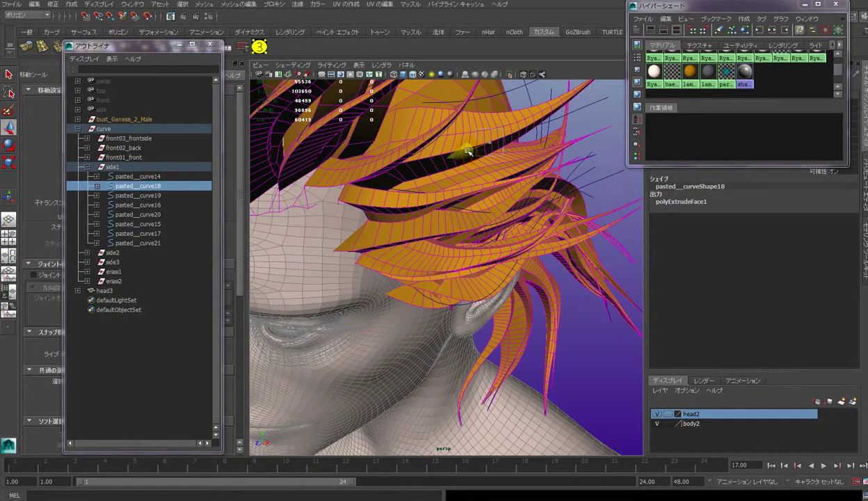
drag(468, 152, 469, 153)
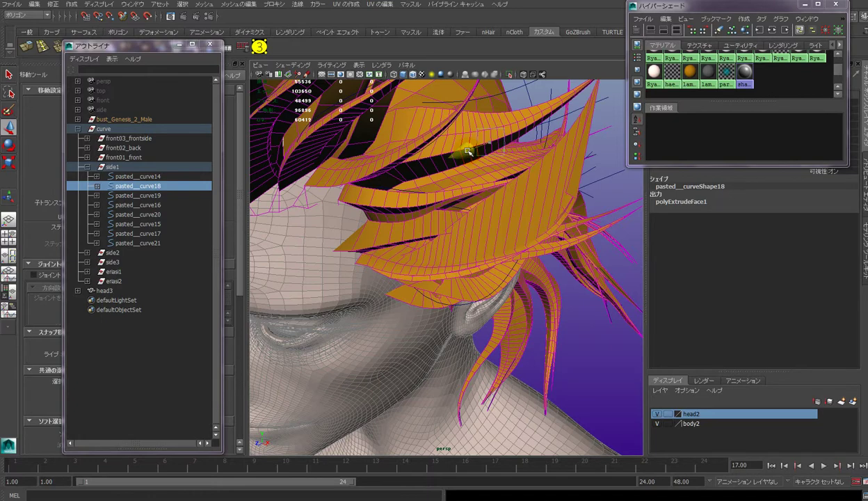
key(ctrl+z)
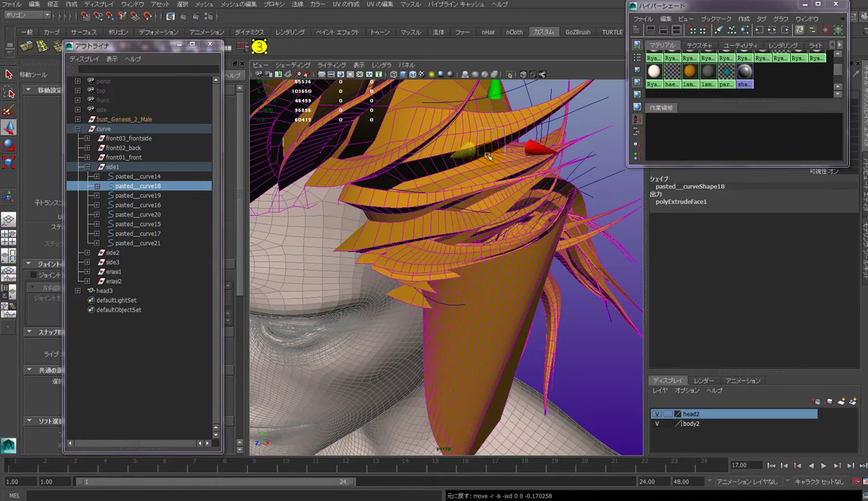
key(ctrl+z)
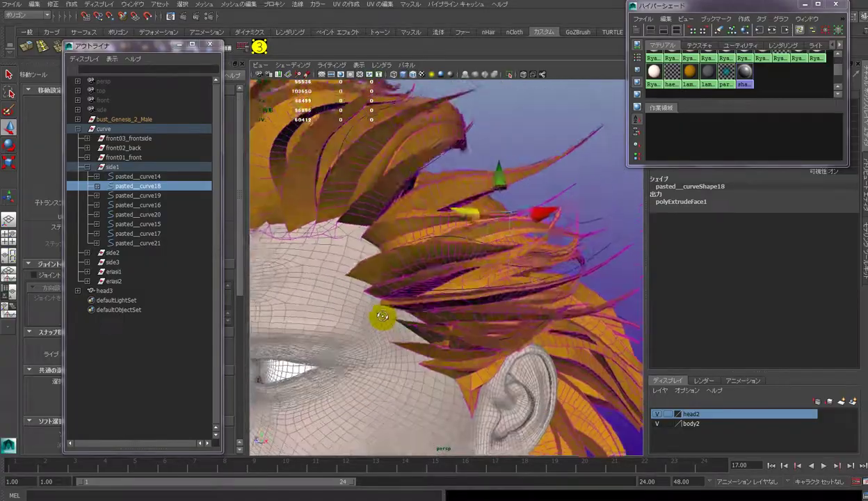